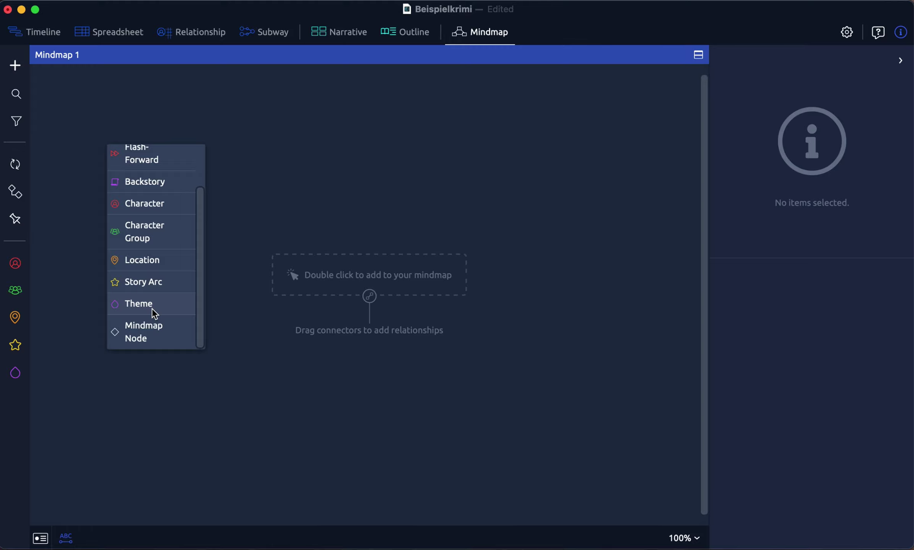
Add two themes named Liebe and Gier to the mindmap and place them far apart at roughly the same height.
left_click(151, 308)
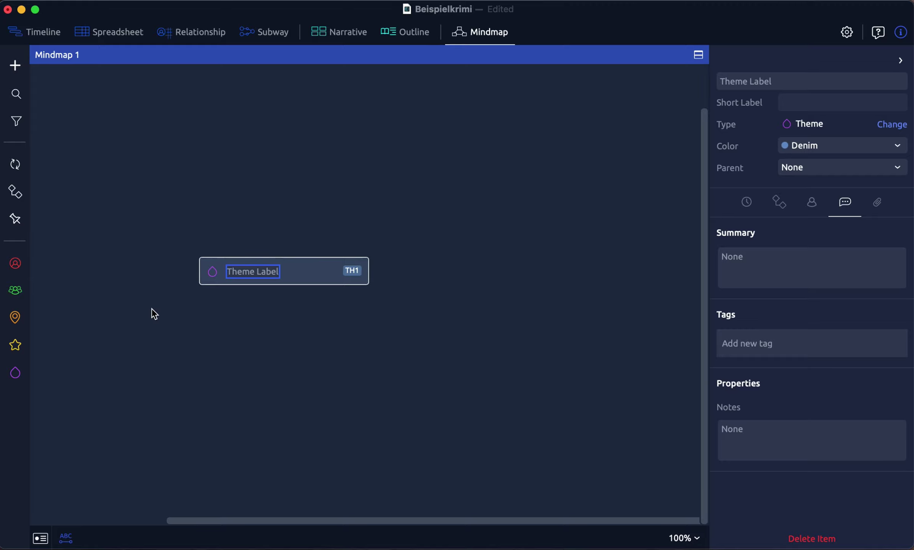
type("Liebe")
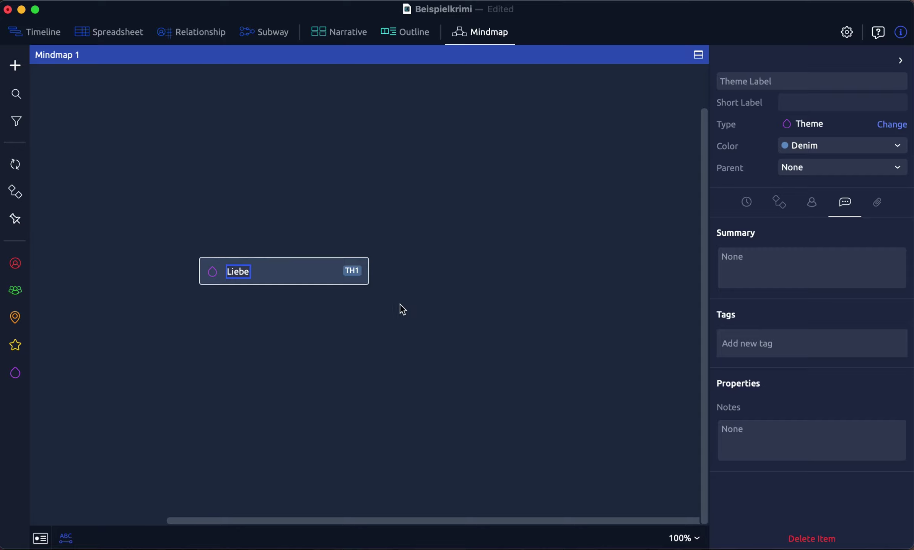
double_click(615, 284)
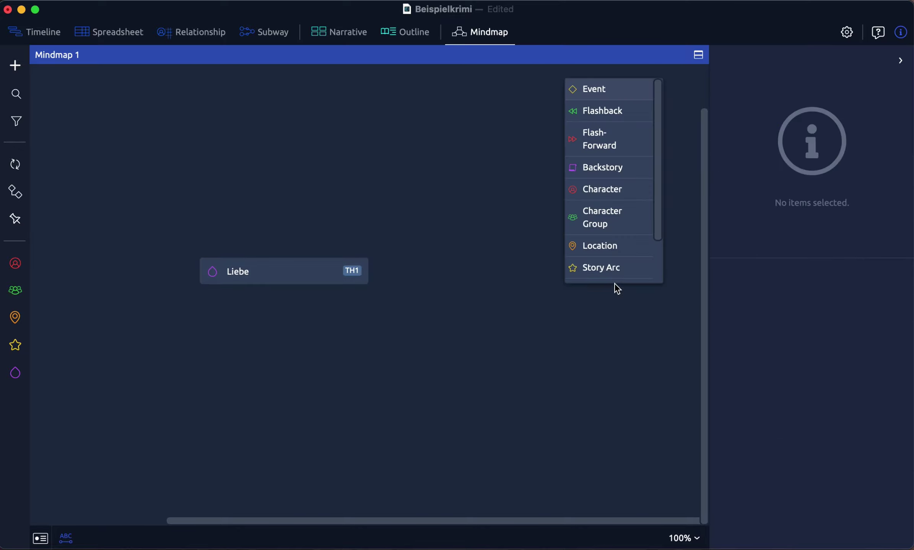
scroll(612, 237, "down", 2)
left_click(593, 240)
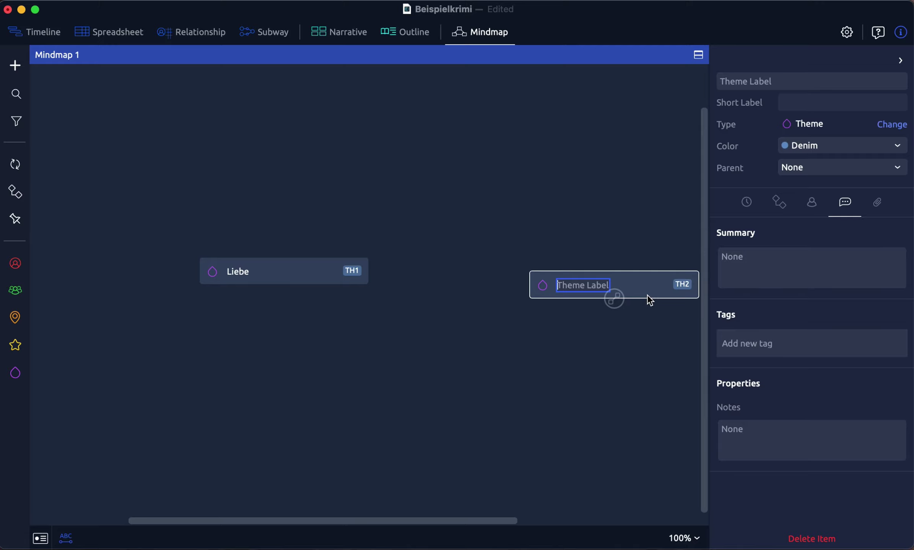
type("Gier")
left_click(557, 344)
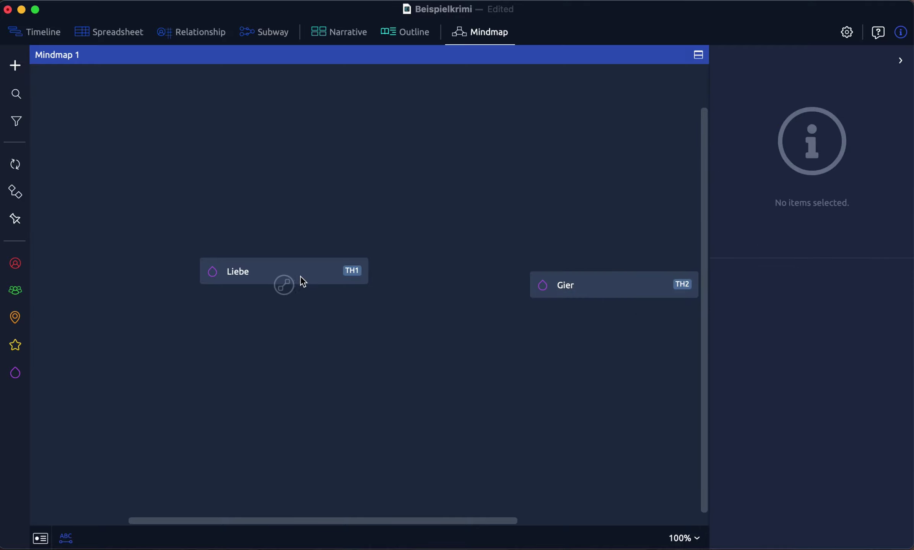
left_click_drag(301, 274, 177, 365)
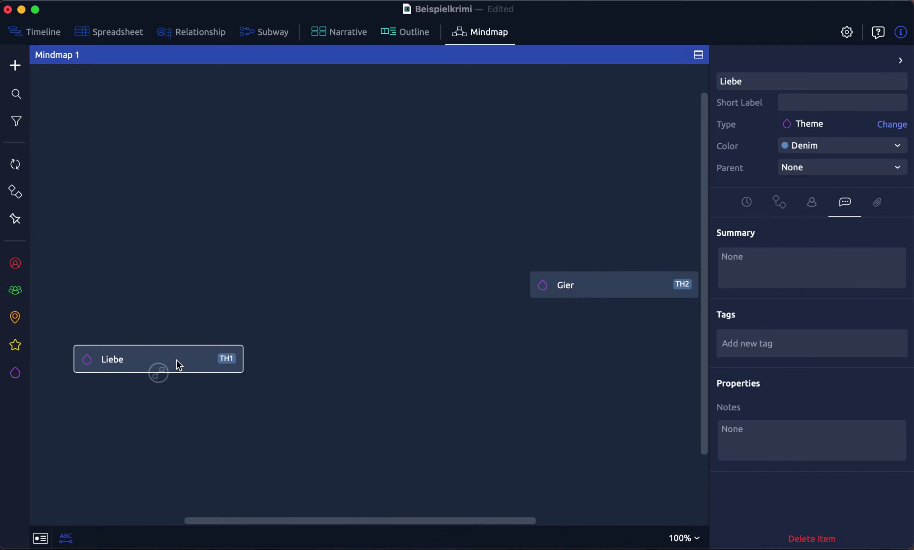
left_click_drag(601, 289, 566, 358)
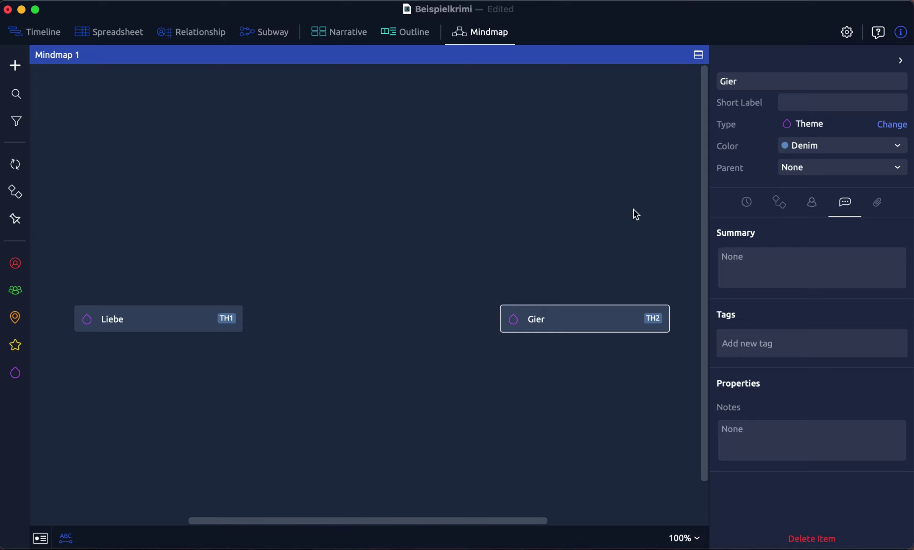
Split the workspace to show the spreadsheet below the mindmap and set the zoom to 80%.
left_click(698, 55)
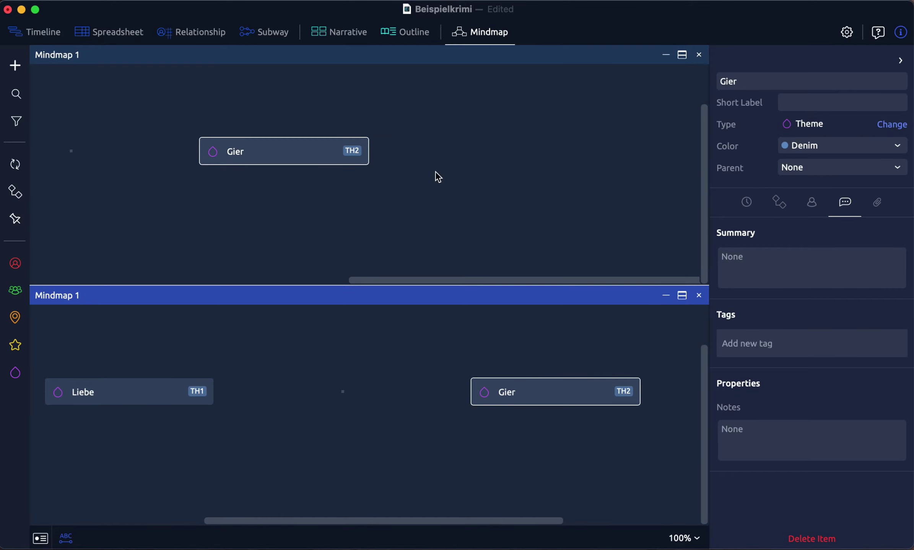
left_click(110, 35)
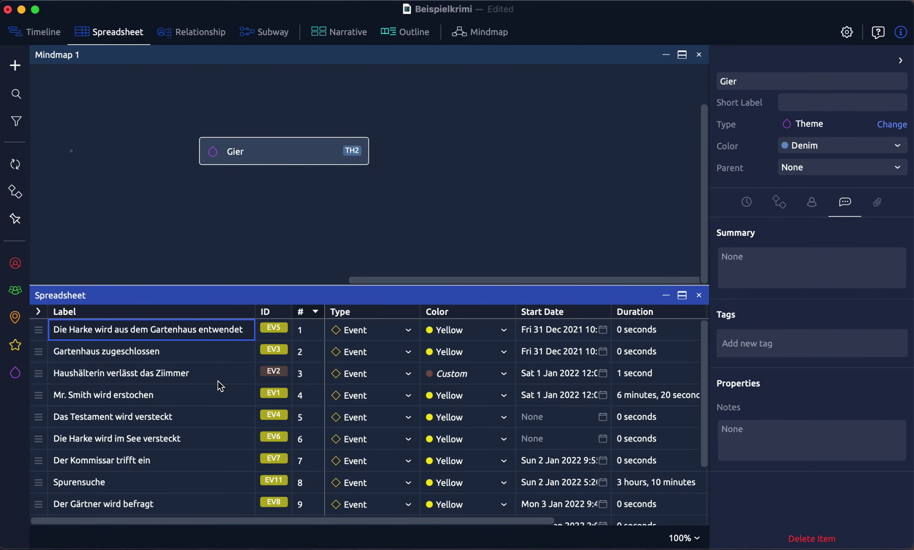
scroll(330, 248, "up", 1)
scroll(331, 248, "left", 10)
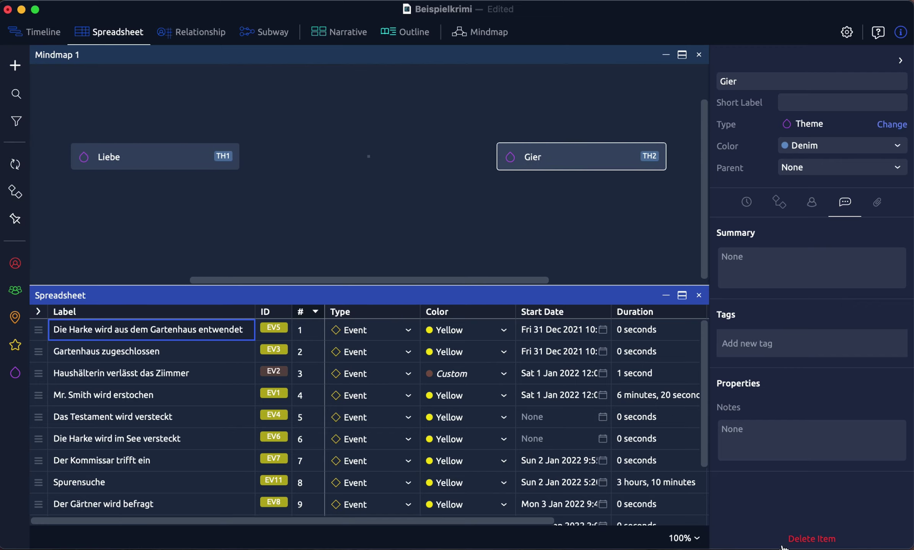
left_click(701, 538)
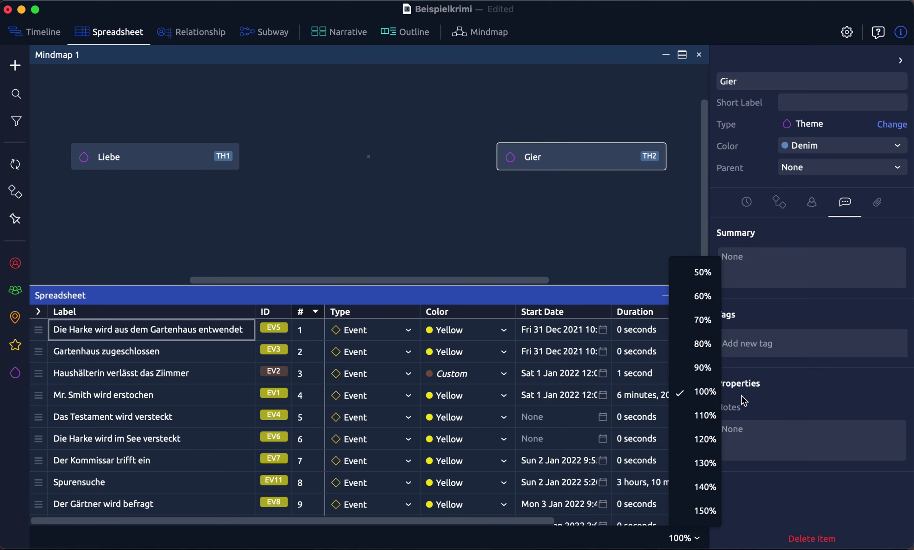
left_click(704, 344)
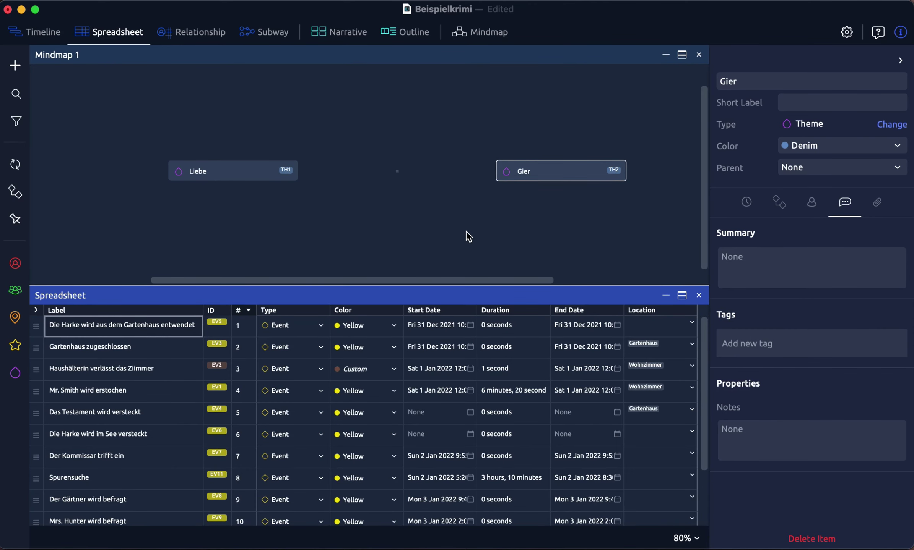
scroll(468, 237, "right", 2)
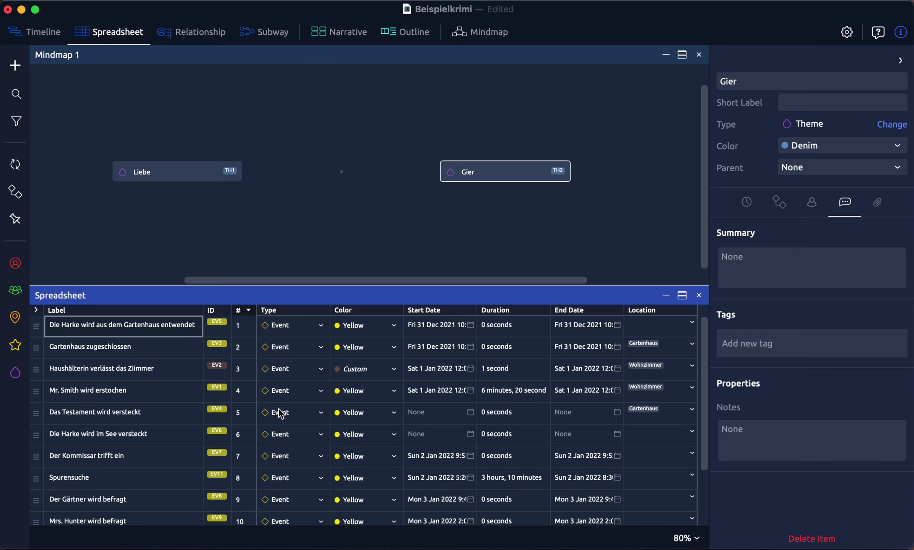
Add the stabbing event EV1 from the spreadsheet to the mindmap, placed above and between the Liebe and Gier themes.
left_click_drag(35, 392, 339, 80)
left_click(351, 86)
right_click(376, 103)
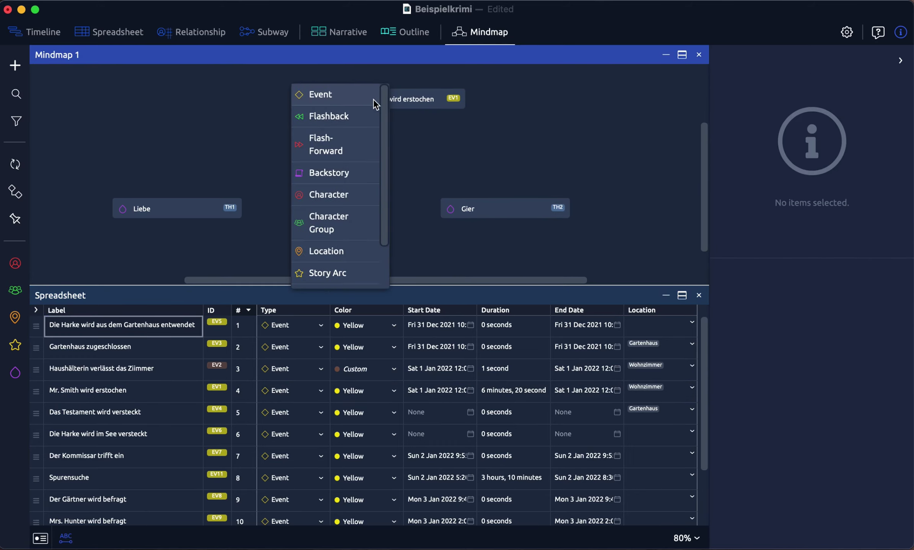
key("Escape")
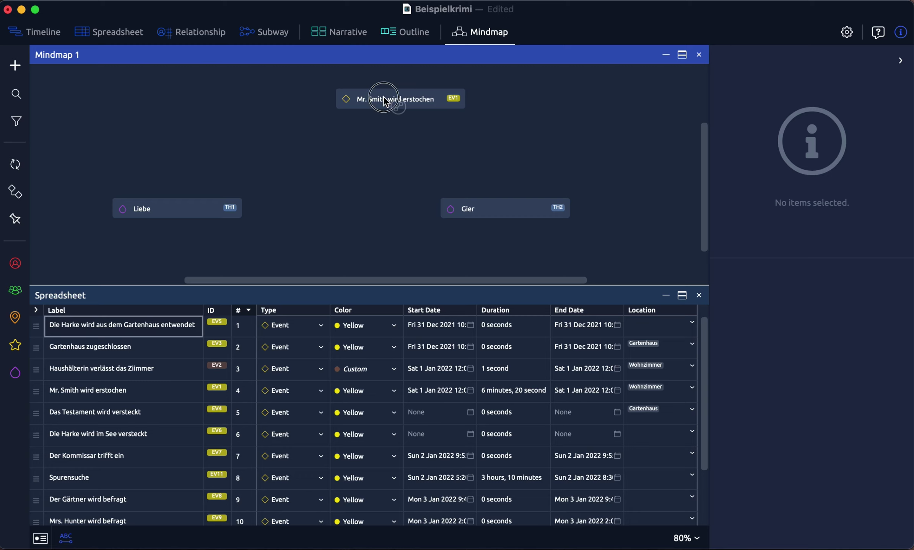
left_click_drag(388, 98, 340, 121)
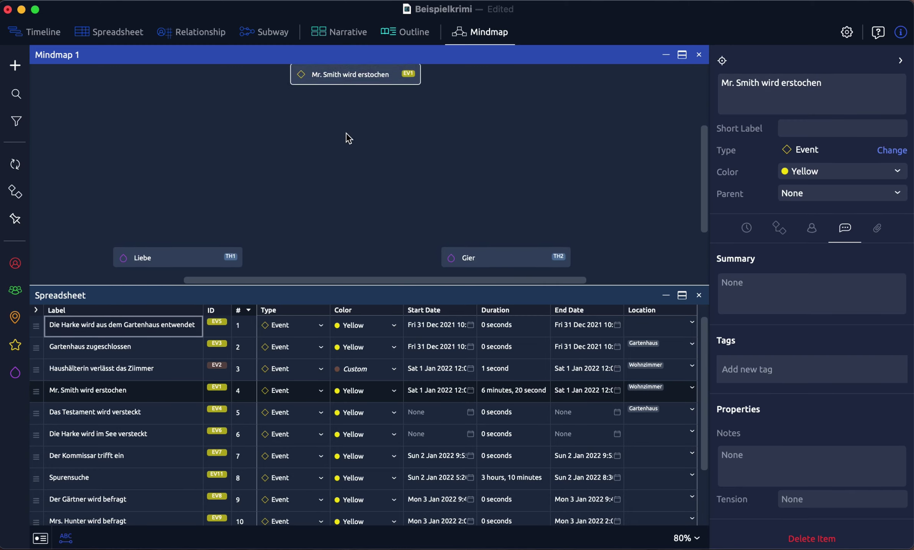
Add events EV4 and EV8 from the spreadsheet above the Gier theme, and events EV2 and EV9 above the Liebe theme.
left_click_drag(37, 415, 442, 132)
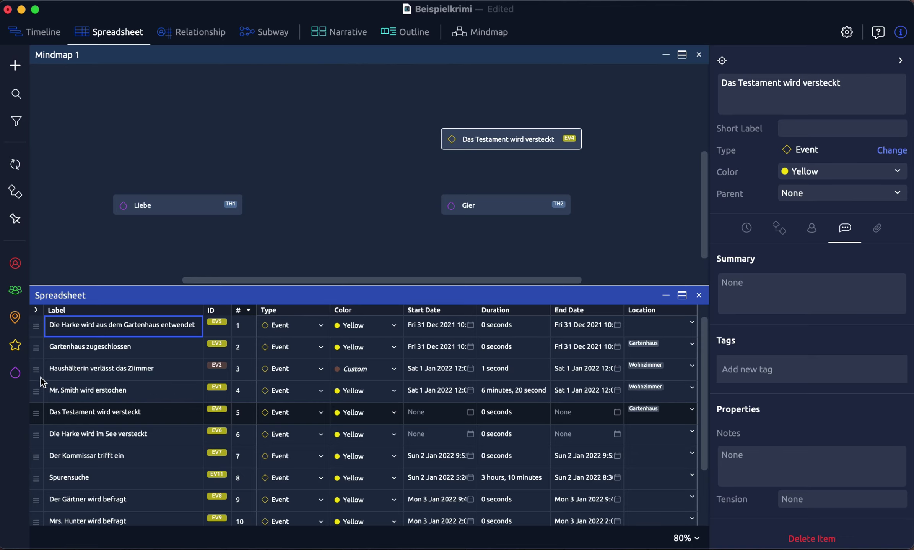
left_click_drag(36, 370, 111, 105)
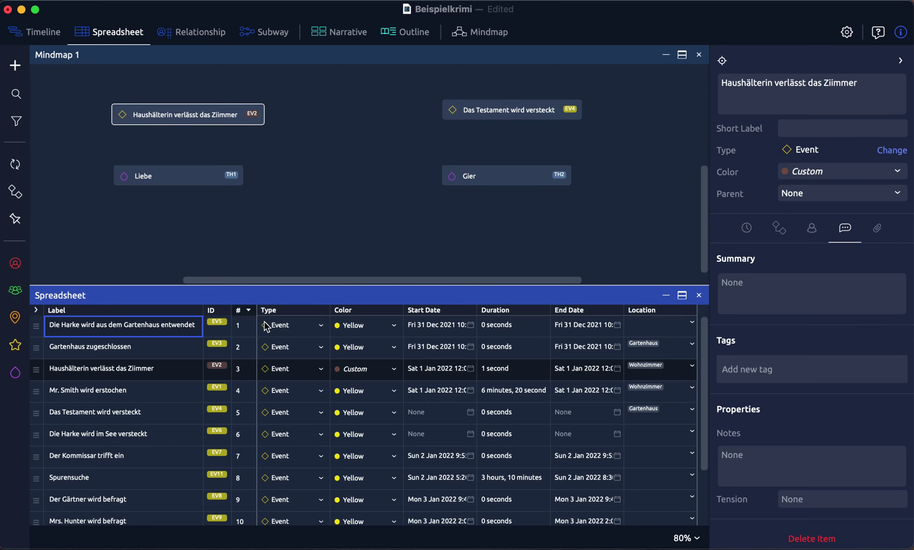
scroll(159, 410, "down", 3)
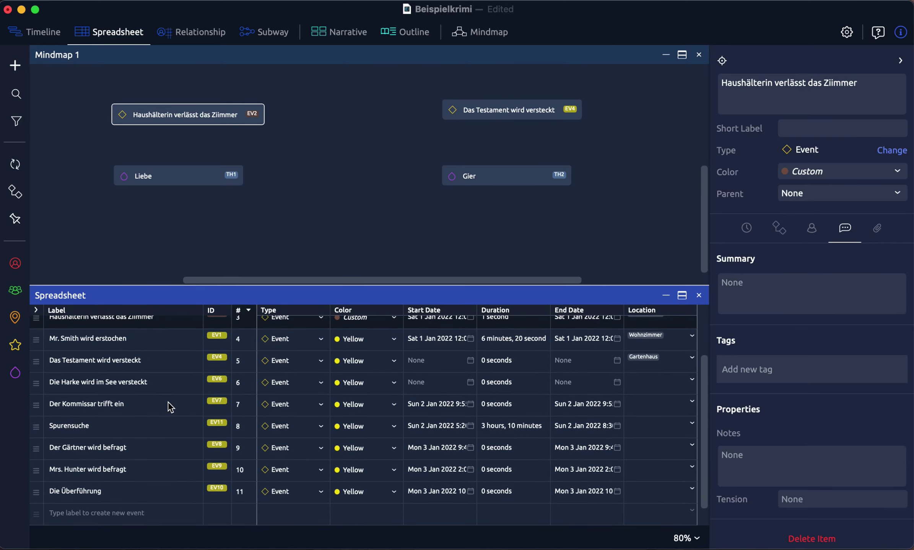
scroll(169, 406, "down", 1)
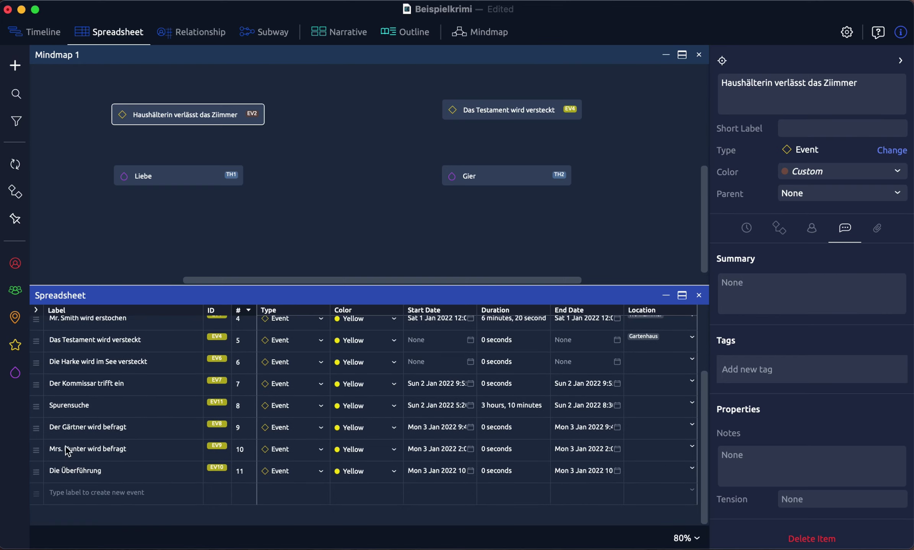
left_click_drag(36, 434, 442, 122)
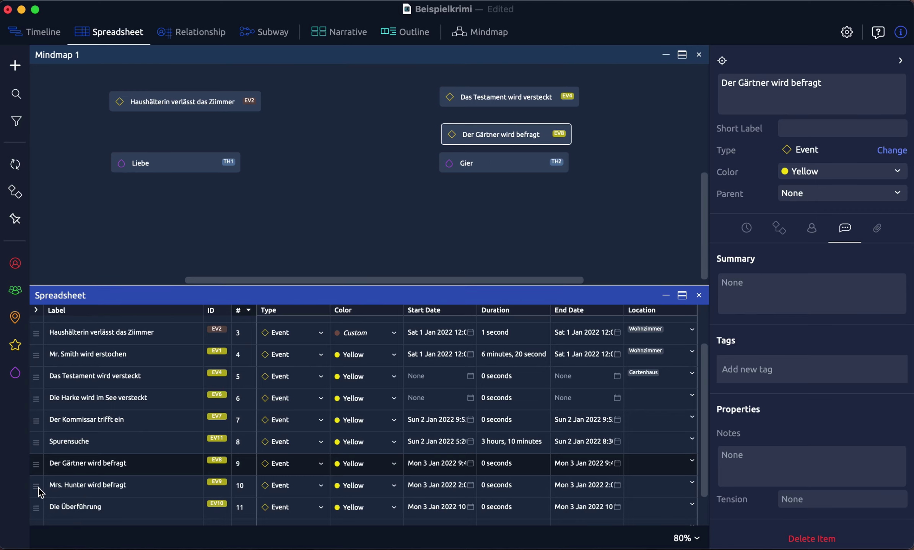
left_click_drag(37, 488, 108, 116)
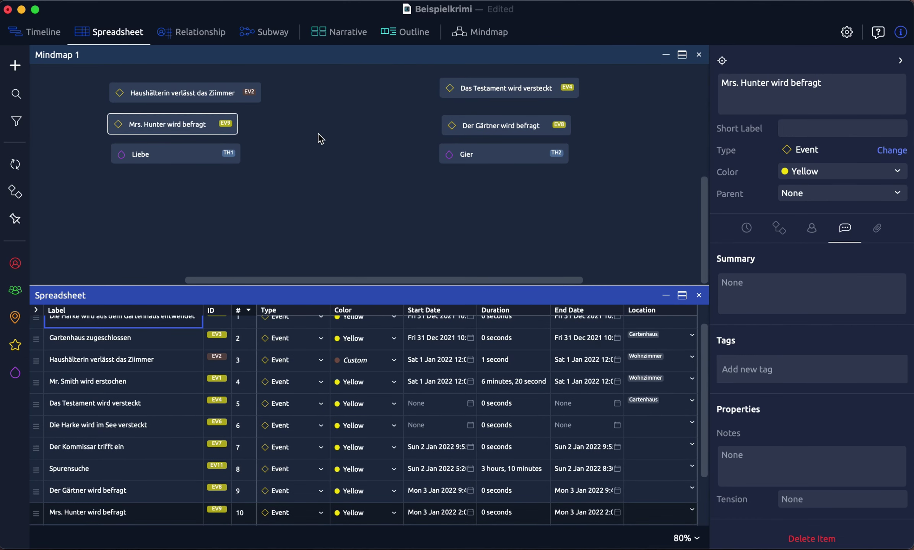
Move the stabbing event EV1 down, closer to the two groups of events.
scroll(318, 133, "up", 5)
left_click_drag(327, 75, 321, 164)
scroll(379, 189, "down", 3)
scroll(379, 189, "down", 2)
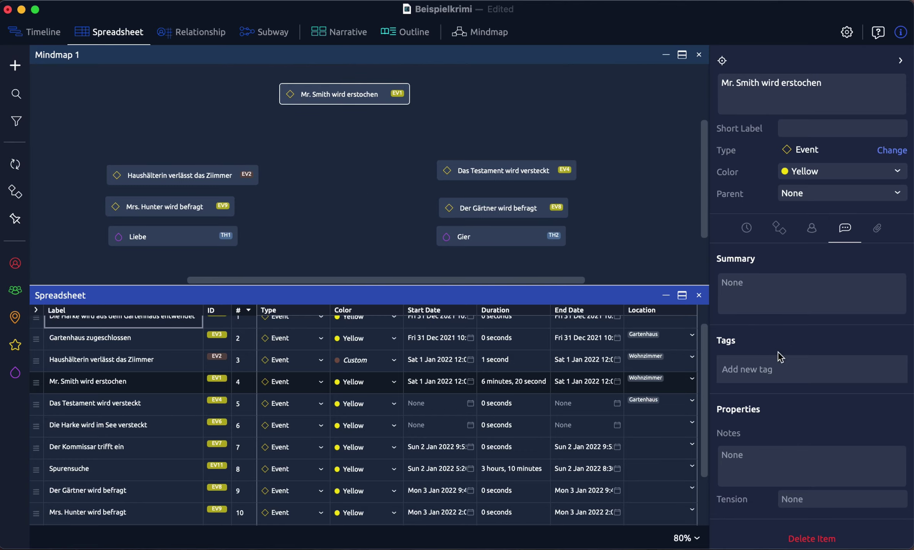
Close the spreadsheet pane so that the mindmap fills the workspace.
left_click(699, 298)
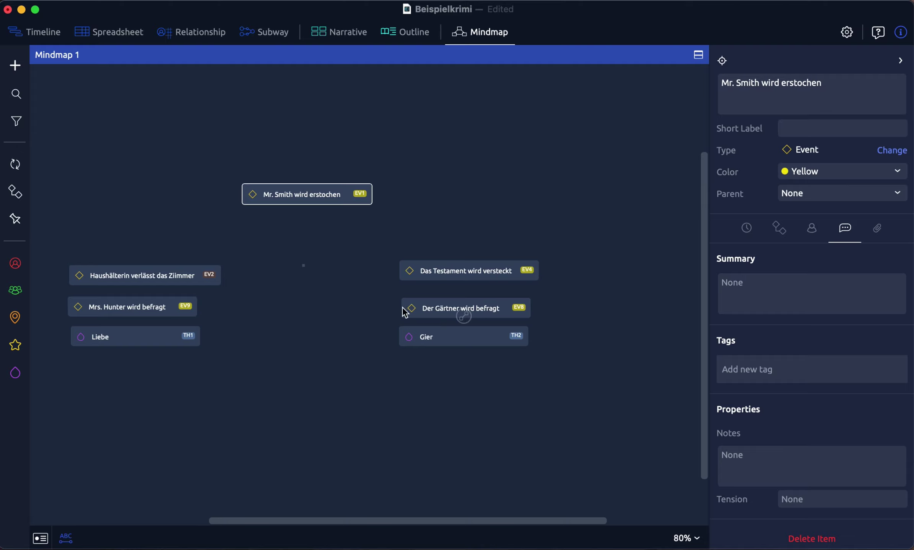
scroll(288, 317, "left", 2)
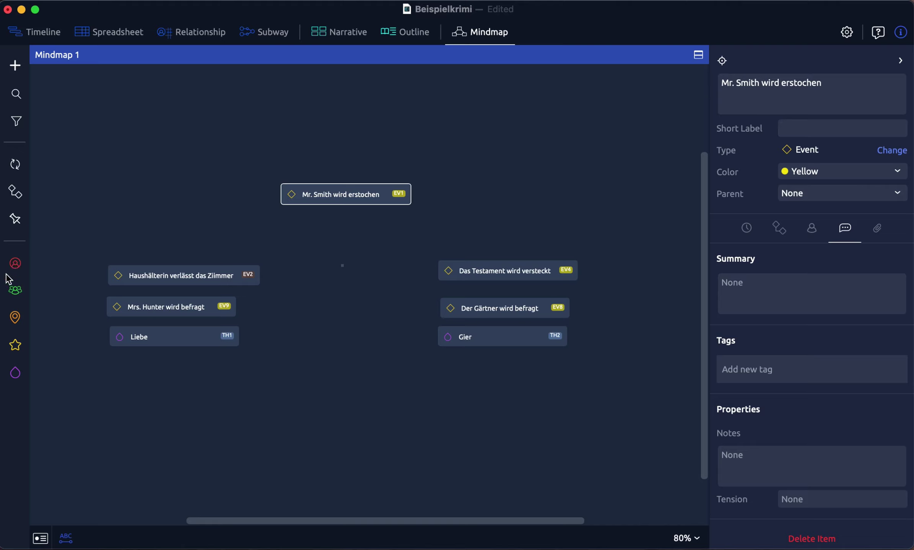
scroll(57, 329, "left", 1)
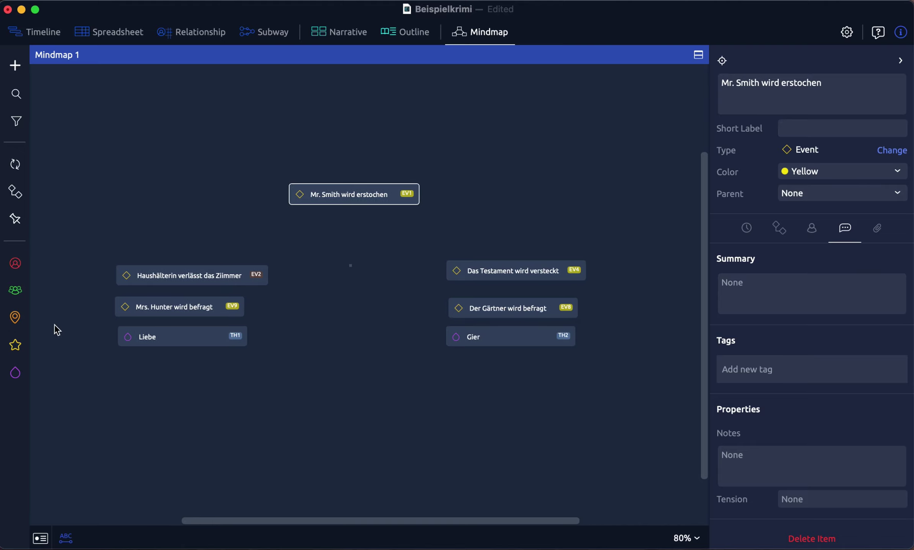
Show the list of characters and add the character Die Haushälterin to the mindmap below the Liebe theme.
left_click(17, 269)
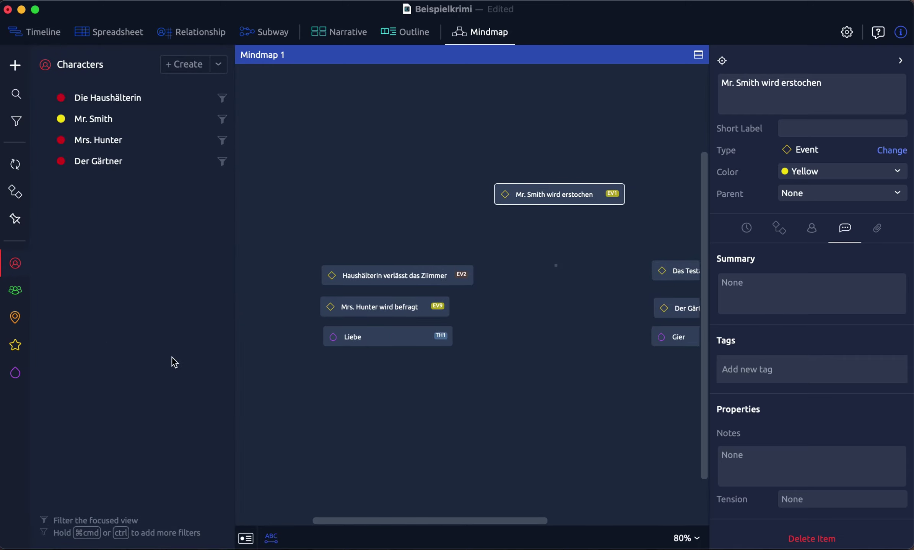
scroll(381, 410, "right", 3)
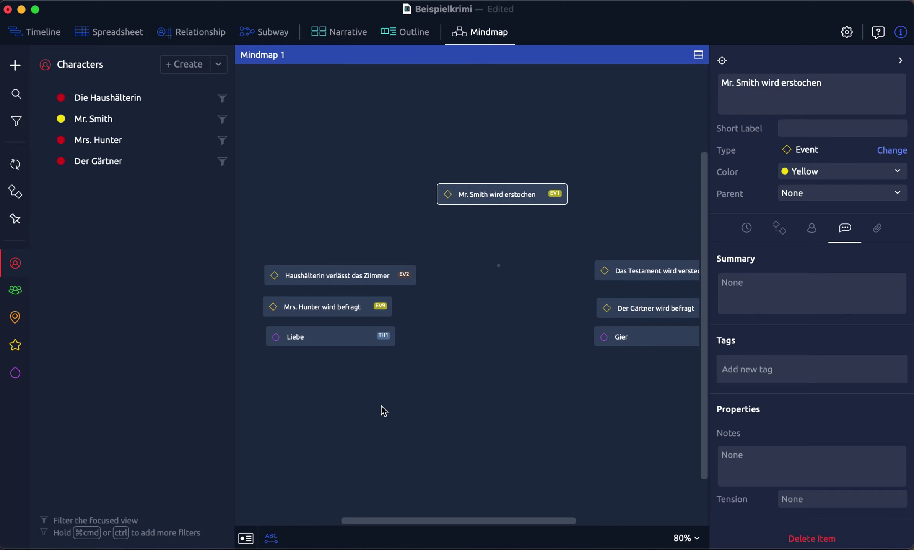
scroll(383, 411, "up", 2)
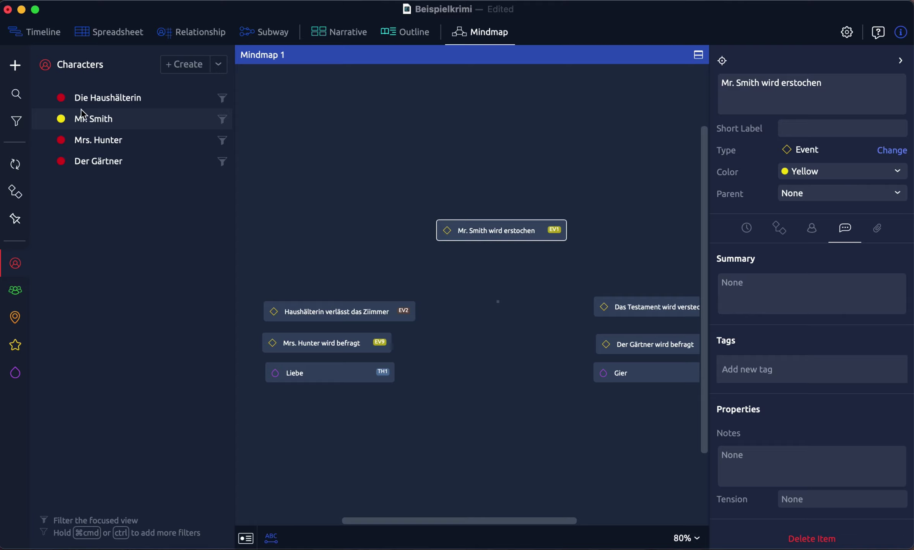
left_click_drag(64, 100, 343, 477)
scroll(283, 375, "right", 5)
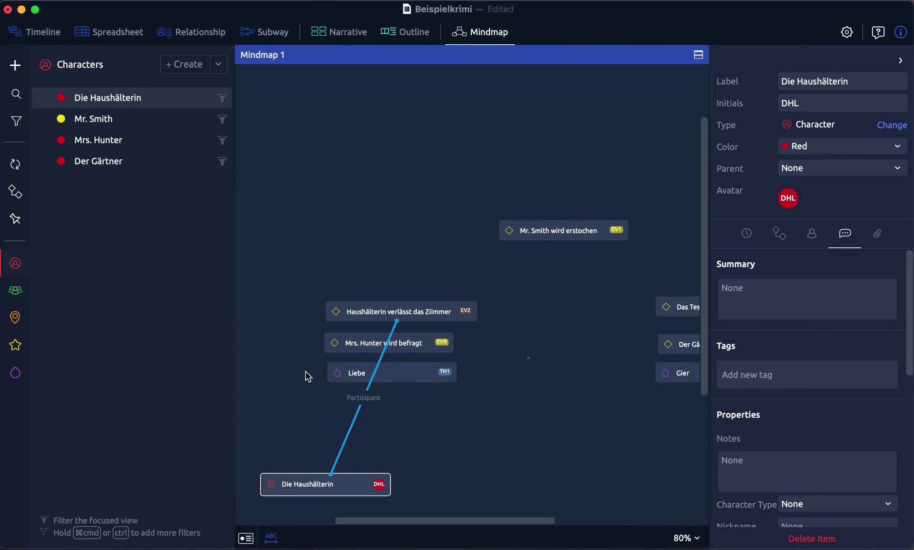
Place the character with initial S above event EV1, the one with initial H below Die Haushälterin, and Der Gärtner below the Gier theme.
left_click_drag(63, 124, 474, 155)
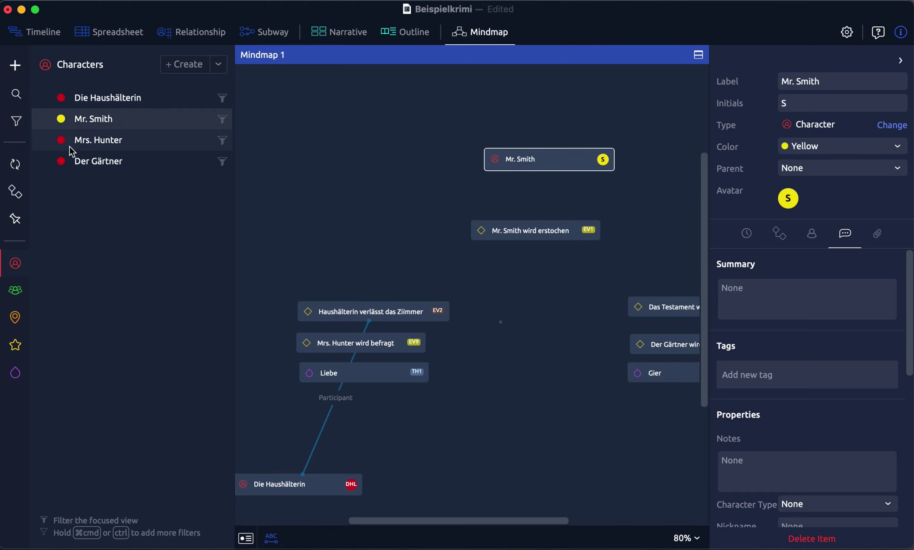
left_click_drag(61, 141, 407, 397)
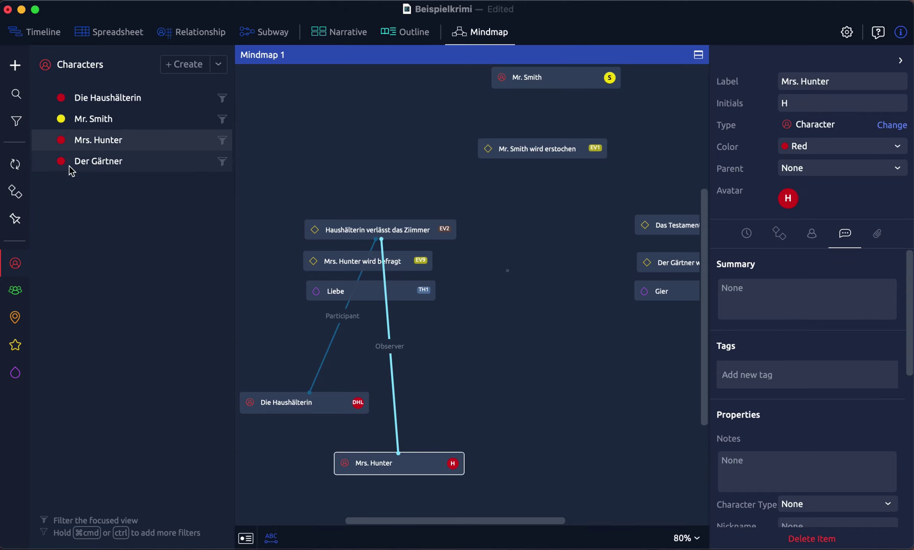
left_click_drag(69, 166, 652, 397)
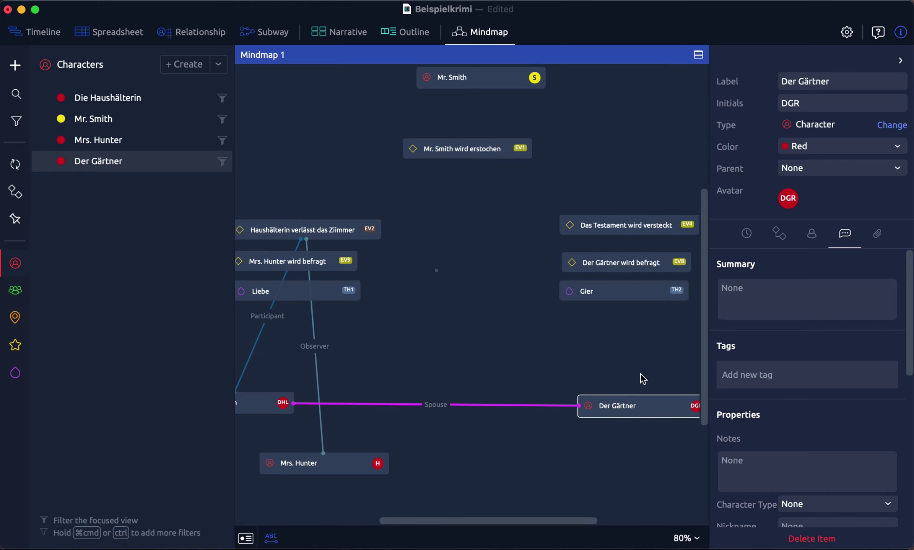
left_click_drag(600, 407, 625, 404)
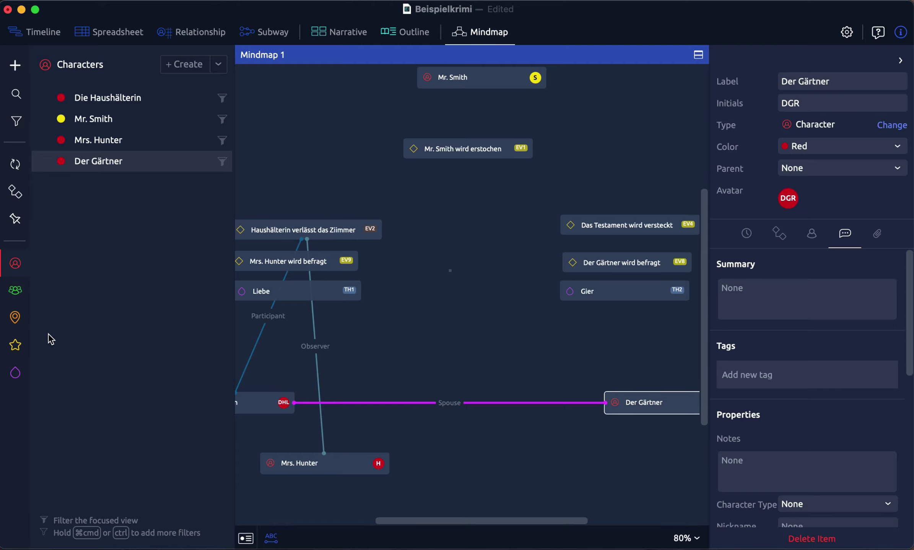
Show the list of locations and add the location Gartenhaus to the mindmap below Der Gärtner.
left_click(17, 320)
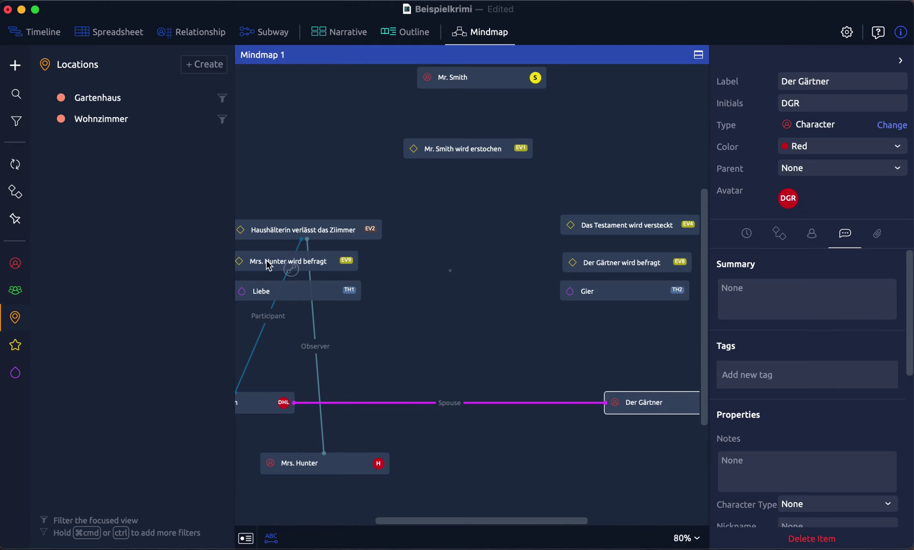
scroll(379, 241, "left", 2)
scroll(379, 241, "right", 6)
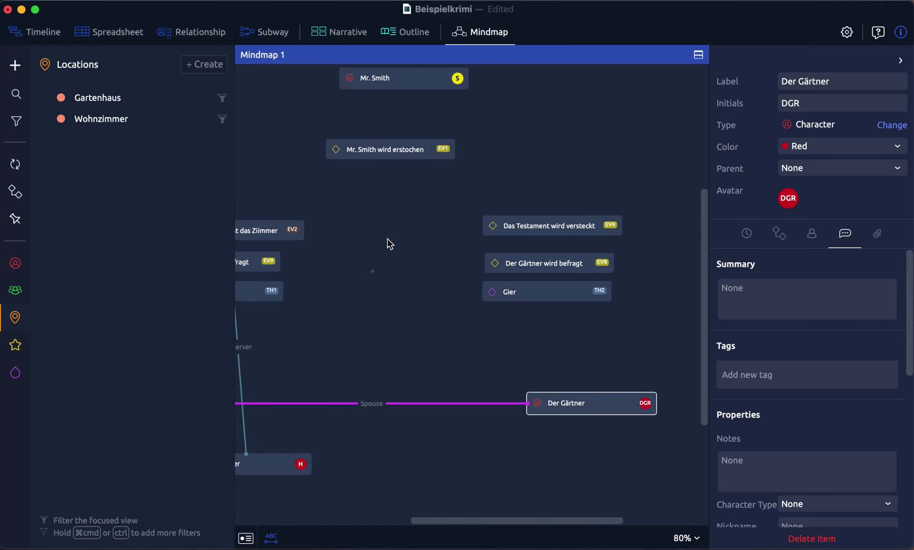
left_click_drag(67, 98, 517, 470)
scroll(434, 402, "left", 6)
scroll(434, 403, "down", 2)
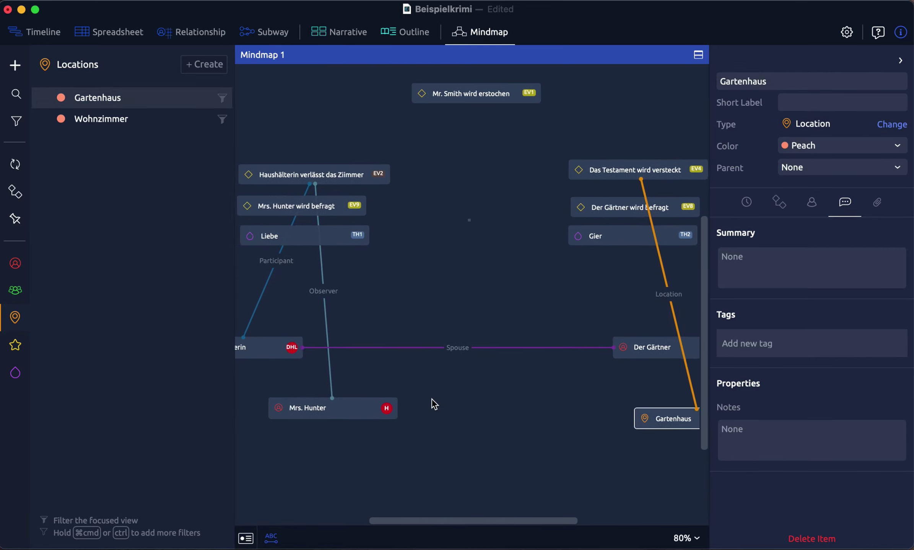
scroll(428, 400, "left", 3)
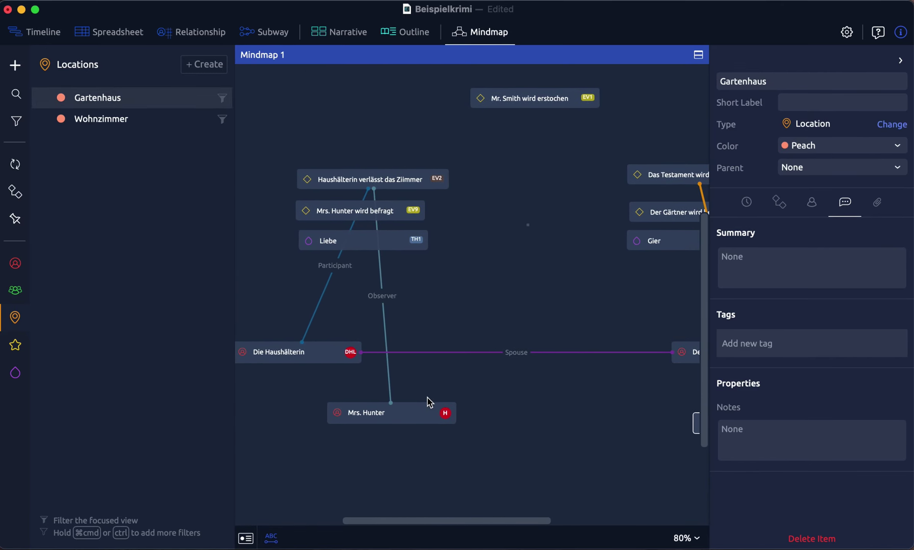
Add the location Wohnzimmer to the mindmap below the character with initial H and hide the list of locations.
left_click(67, 122)
left_click_drag(67, 122, 267, 475)
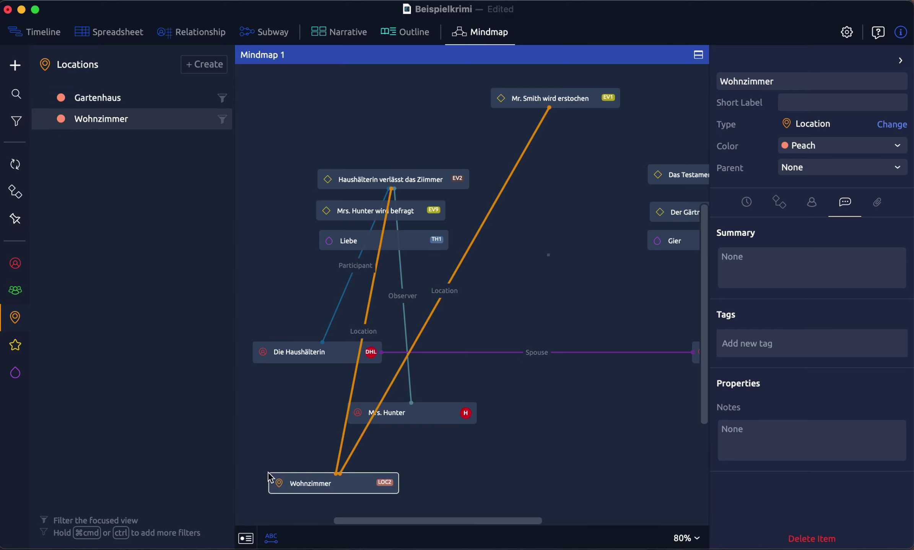
left_click(16, 318)
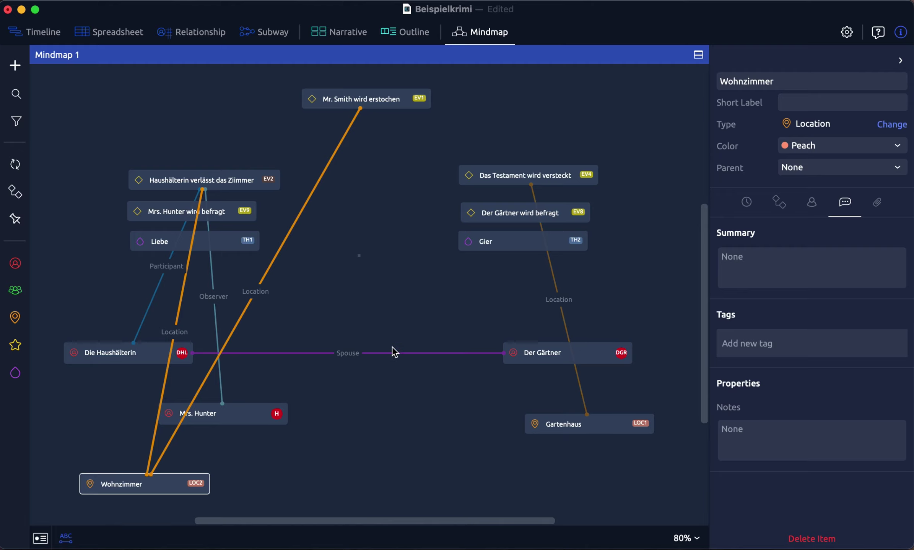
Examine the connection lines in the mindmap, selecting first Der Gärtner and then all items, and clear the selection.
scroll(432, 319, "down", 1)
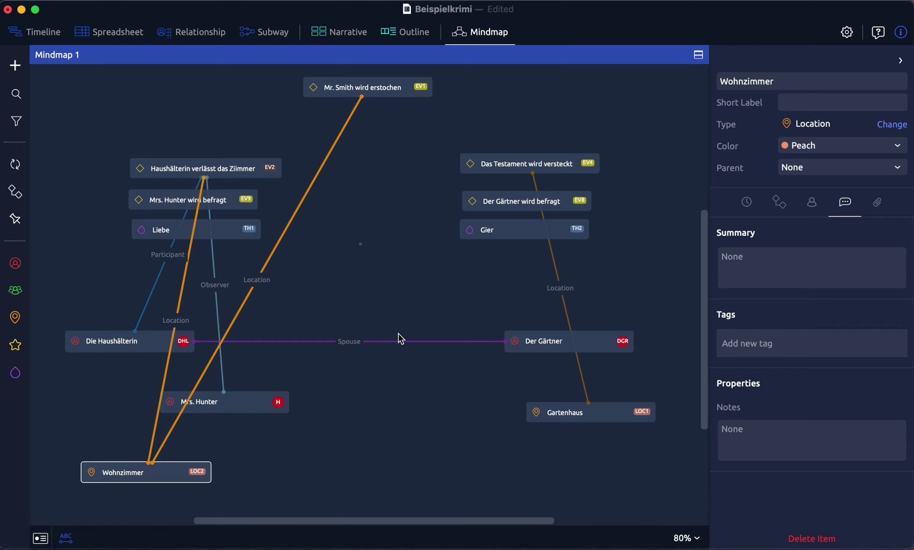
left_click(241, 401)
left_click(357, 395)
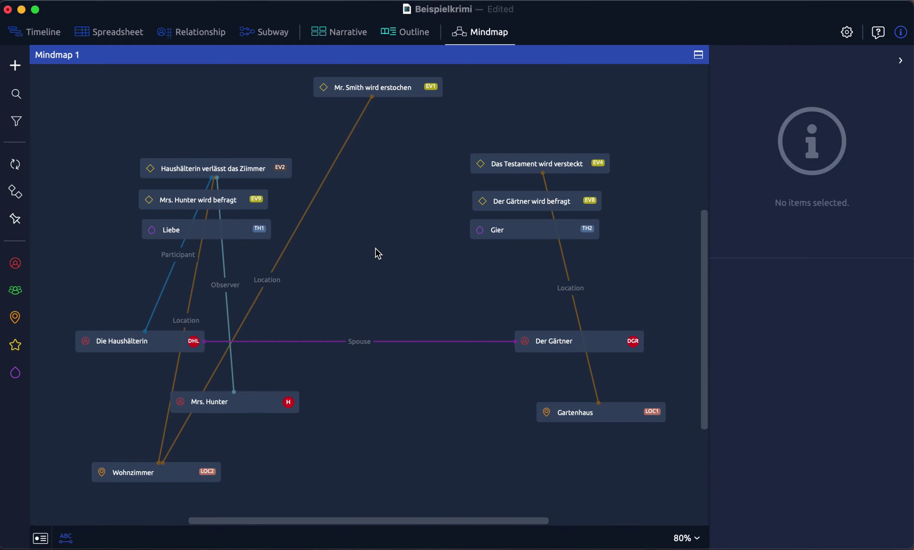
mouse_move(577, 347)
left_click(606, 347)
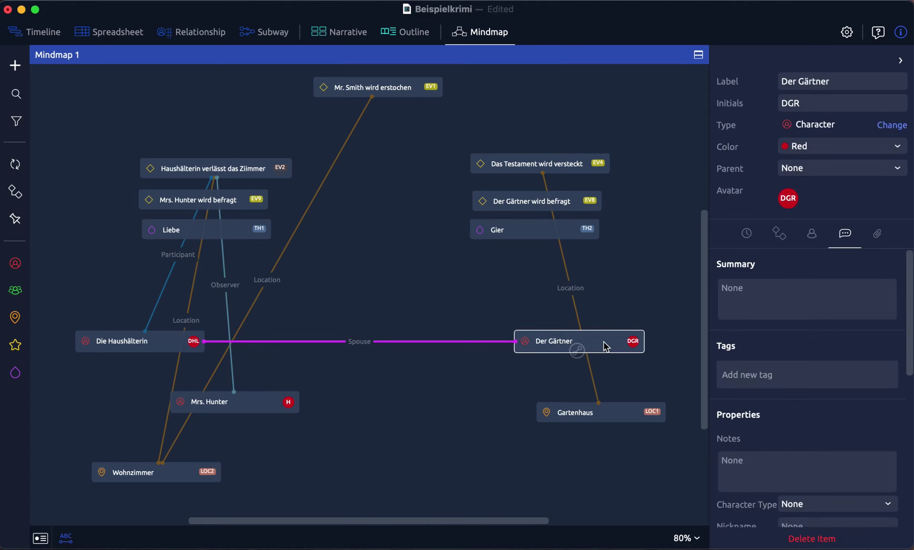
left_click(421, 373)
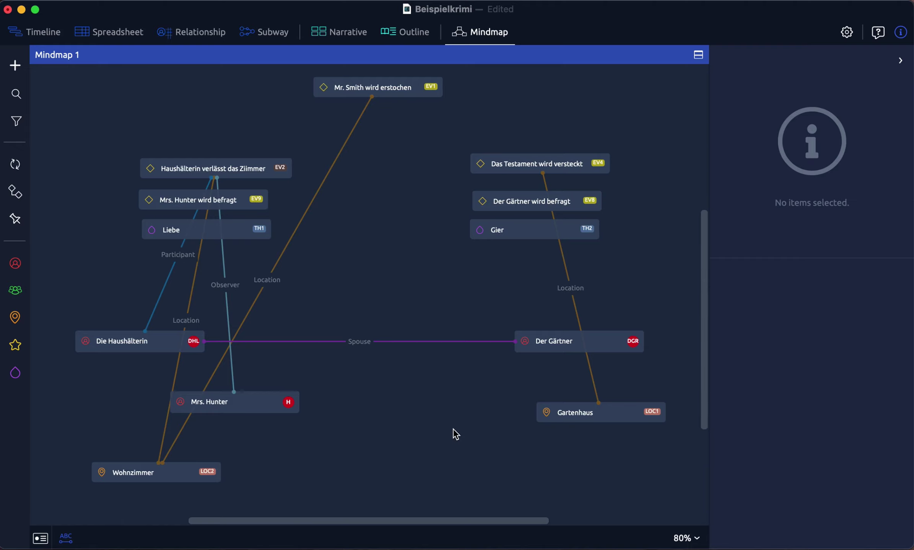
mouse_move(629, 417)
key("super+a")
scroll(581, 367, "up", 7)
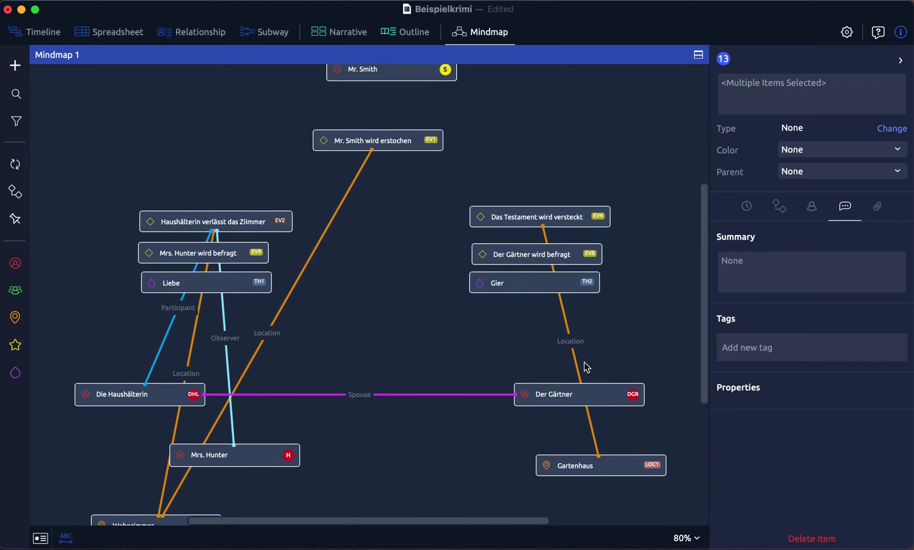
scroll(607, 384, "down", 10)
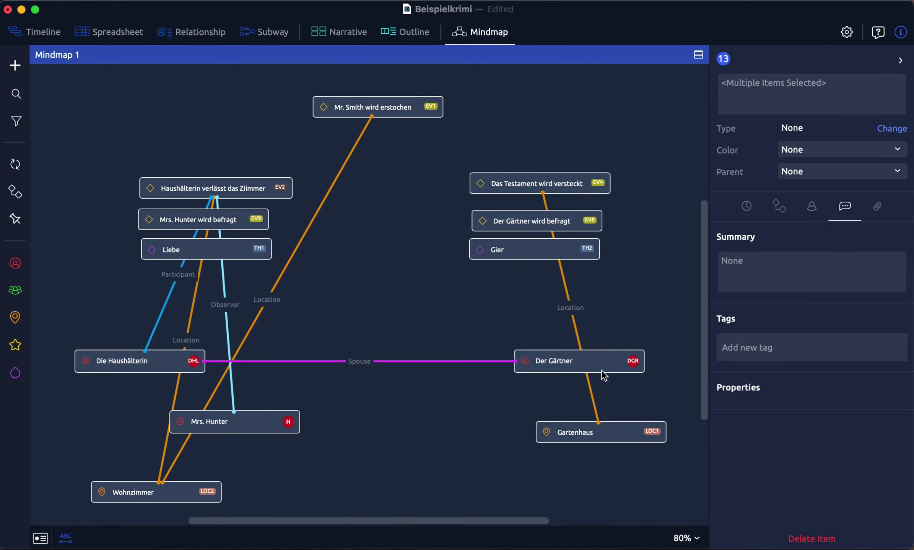
scroll(577, 370, "down", 1)
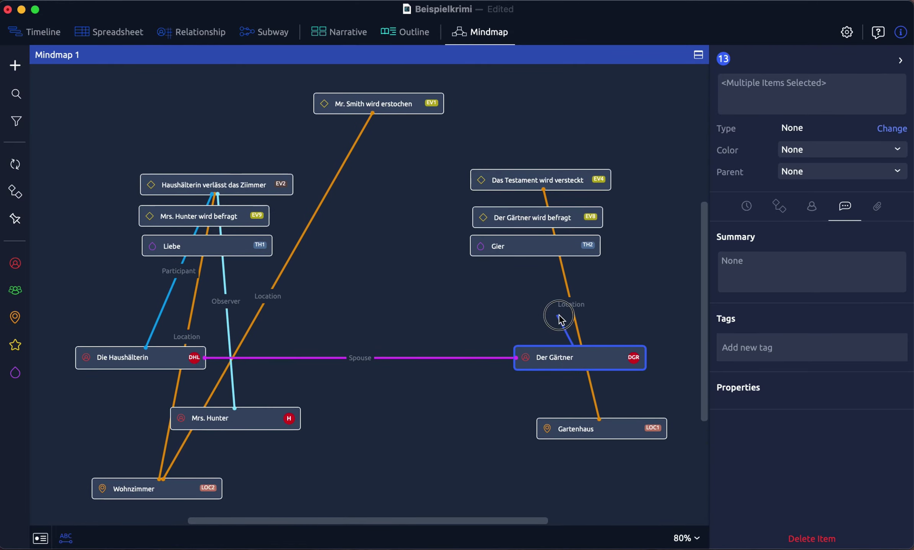
left_click(484, 296)
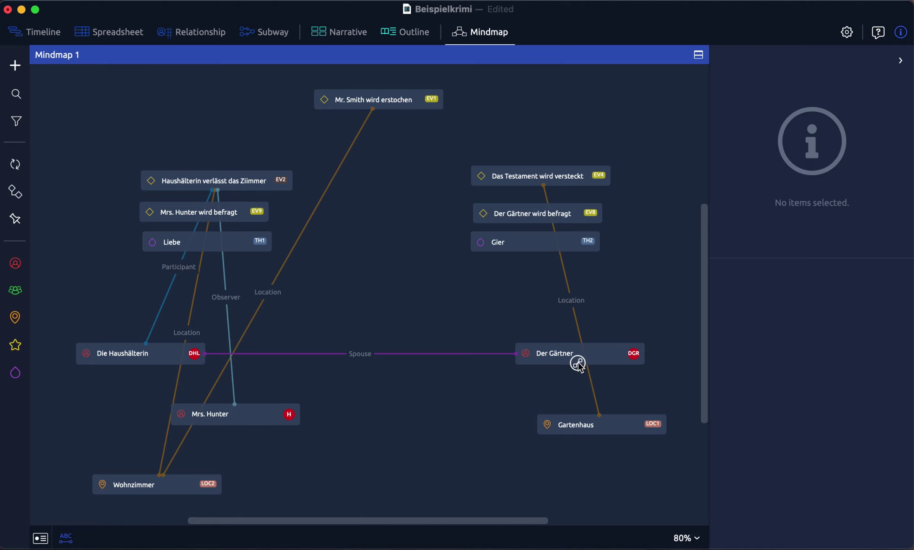
Connect the character Der Gärtner to the theme Gier with a Theme relationship.
left_click_drag(580, 367, 525, 250)
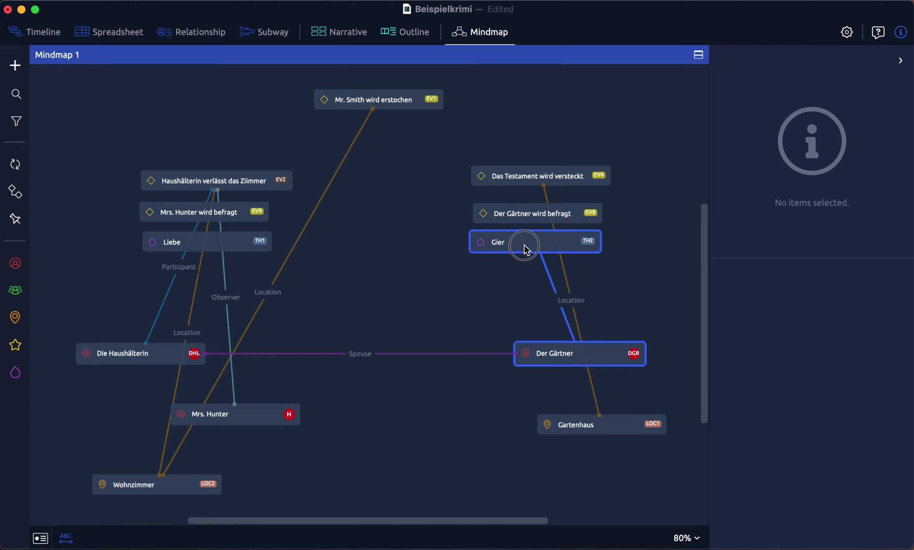
left_click_drag(524, 245, 523, 245)
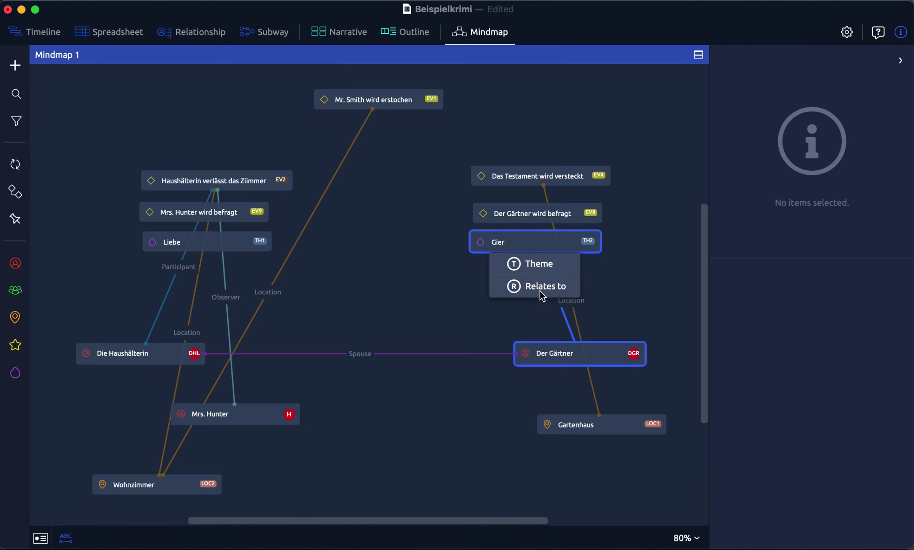
left_click(528, 270)
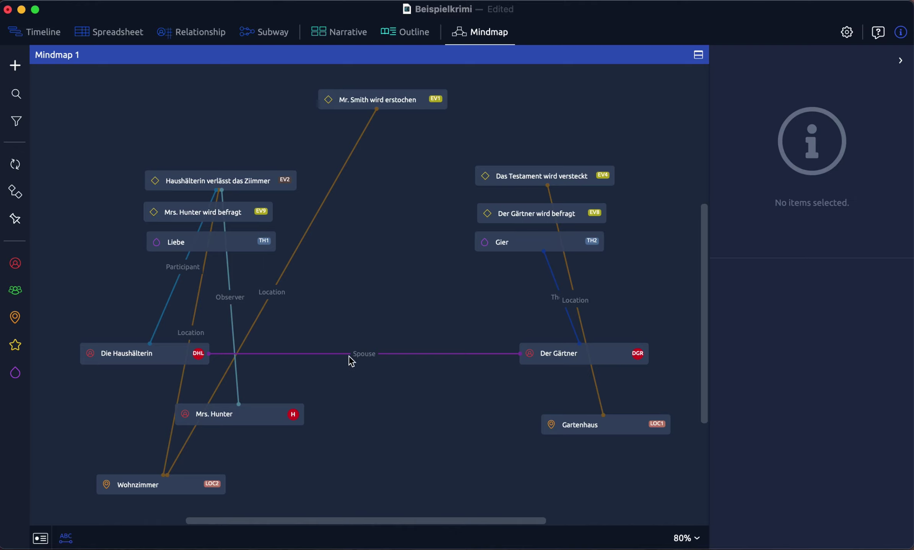
Connect Die Haushälterin and the character with initial H to the theme Liebe with Theme relationships.
left_click_drag(146, 364, 198, 245)
left_click(209, 261)
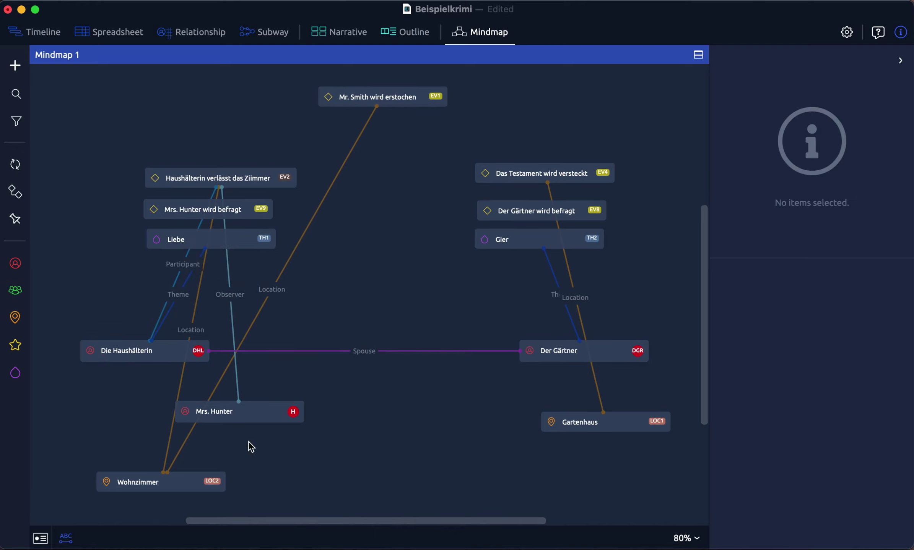
left_click_drag(239, 423, 208, 245)
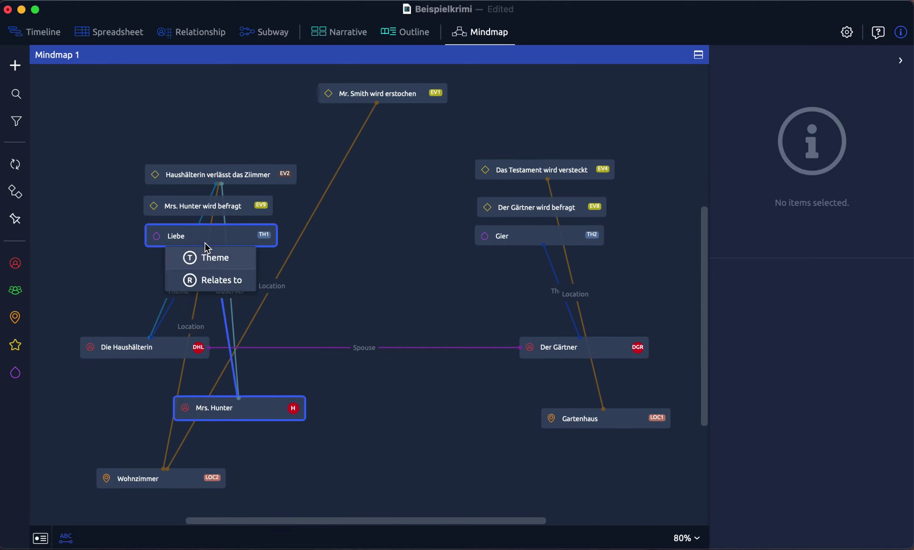
left_click(221, 263)
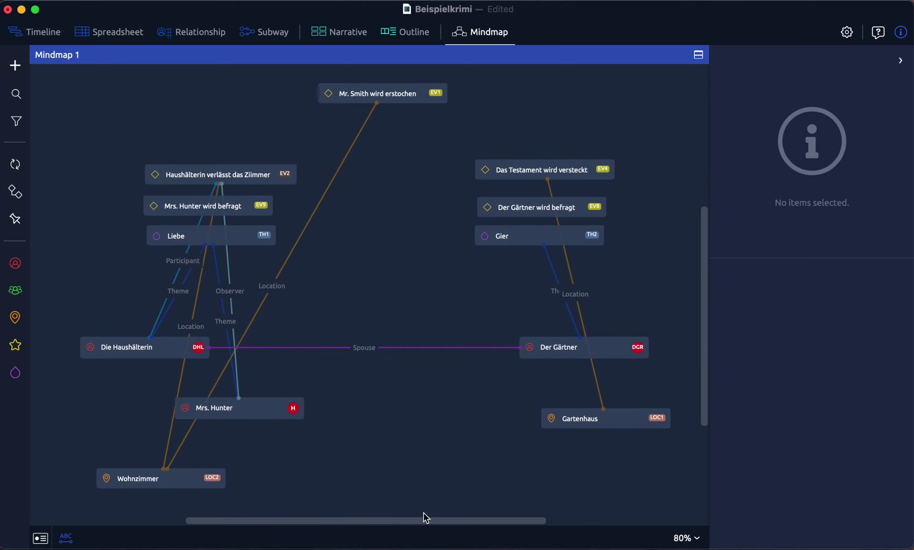
Connect the location Wohnzimmer to the theme Liebe and the location Gartenhaus to the theme Gier with Theme relationships.
left_click_drag(158, 482, 219, 240)
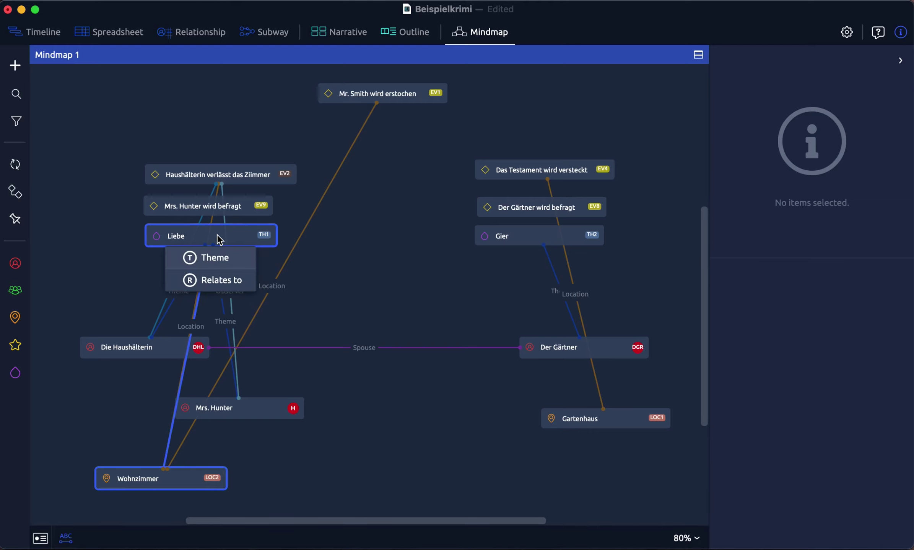
left_click(229, 268)
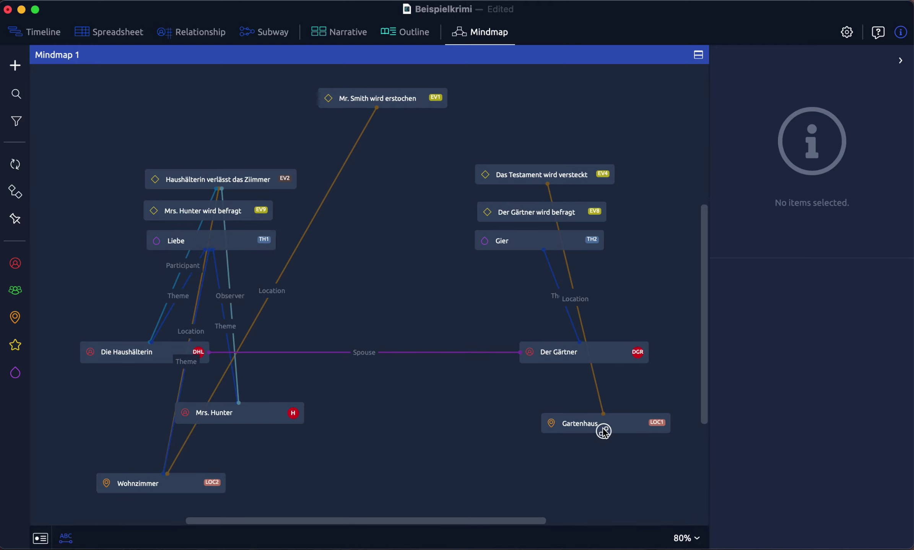
left_click_drag(603, 431, 544, 253)
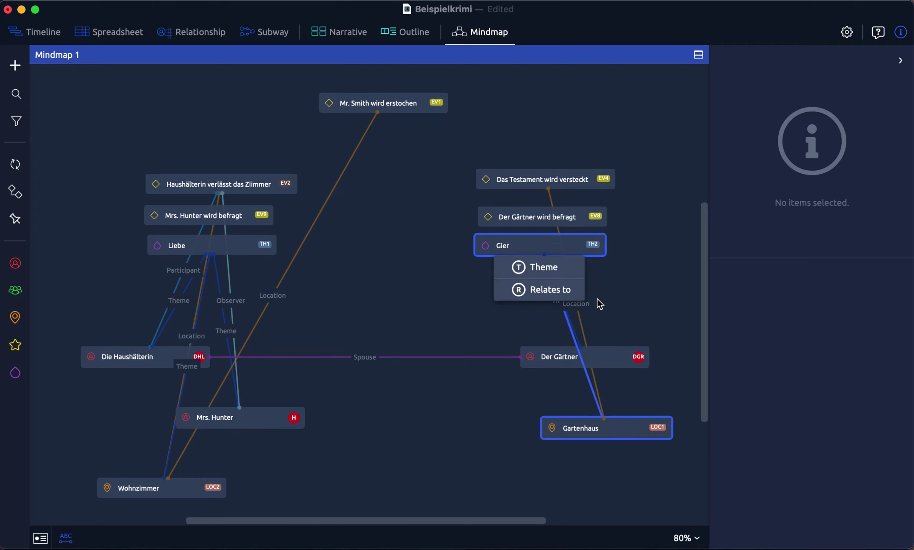
left_click(549, 277)
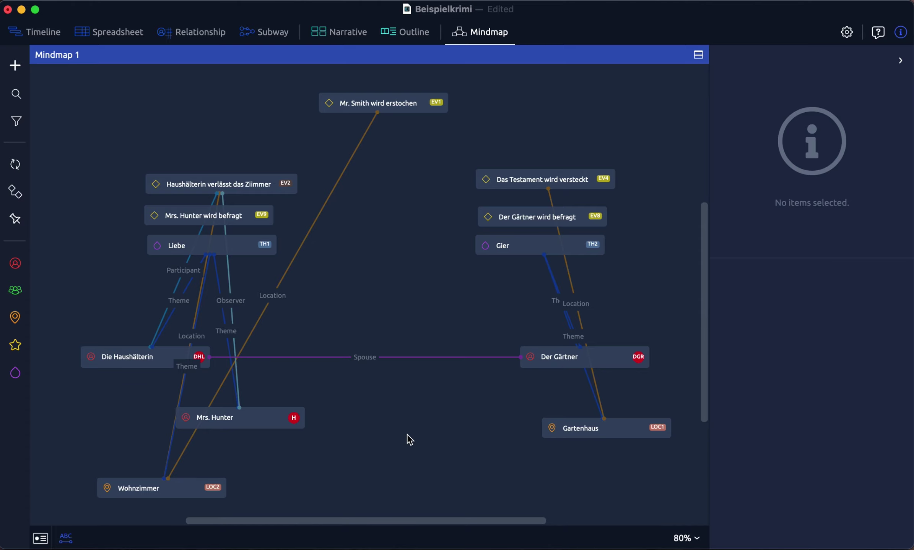
Switch to the spreadsheet view and inspect the relationships of the character Der Gärtner.
left_click(118, 35)
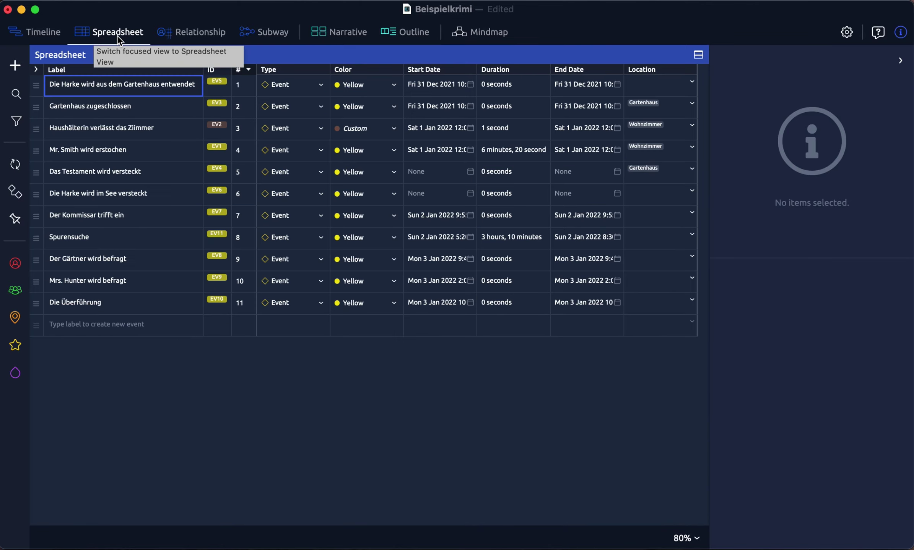
left_click(23, 268)
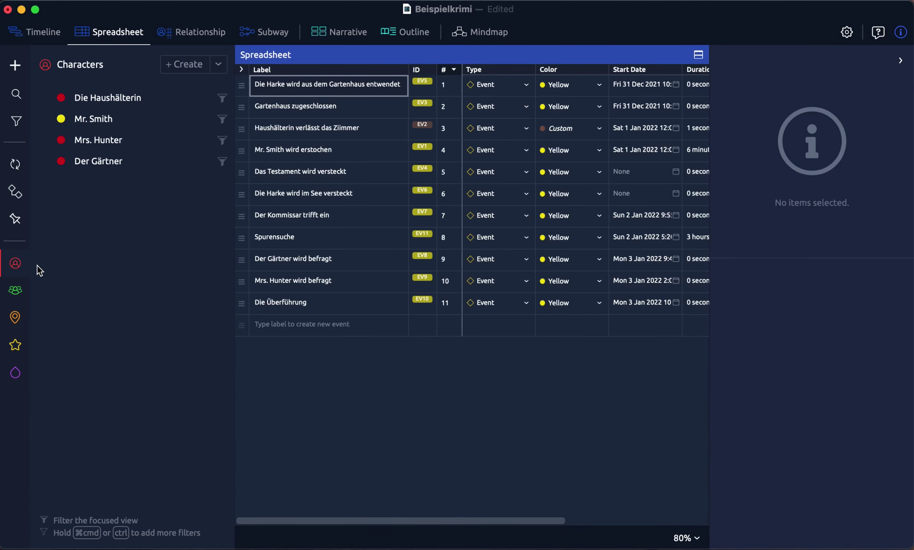
left_click(136, 169)
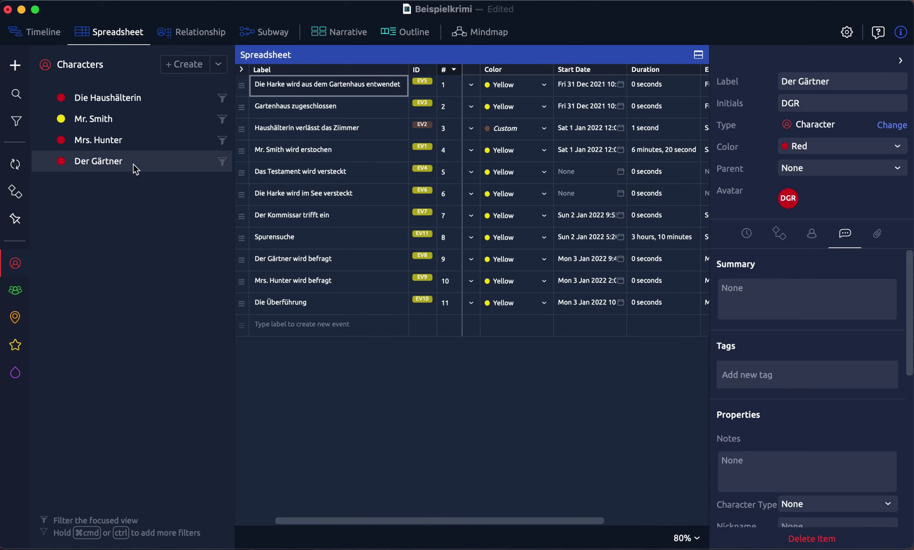
left_click(812, 234)
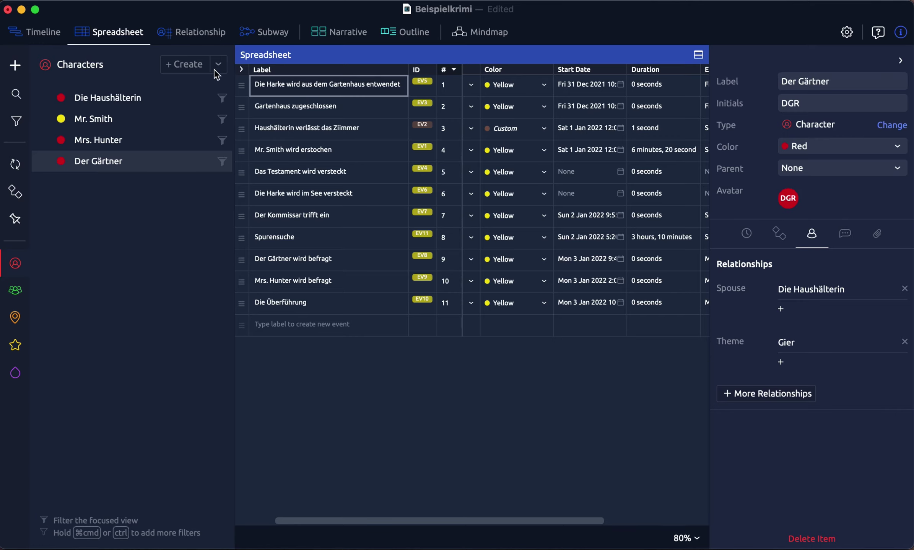
Switch to the relationship view, show only the Theme columns instead of Character and Location, and hide the list of characters.
left_click(209, 37)
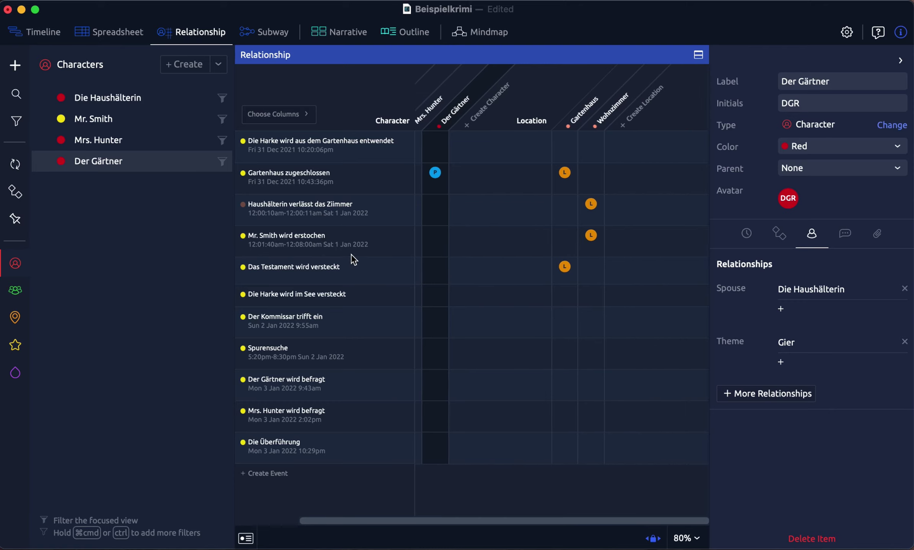
left_click(296, 115)
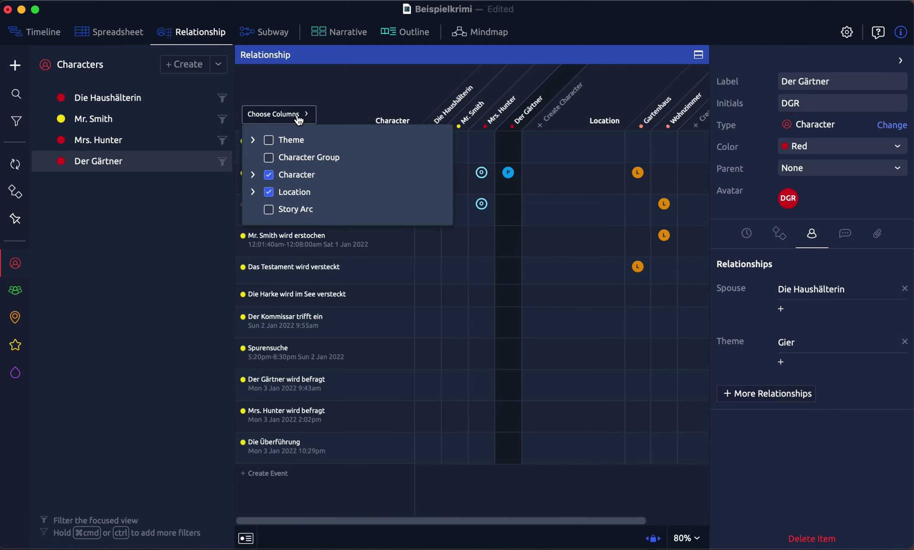
left_click(269, 140)
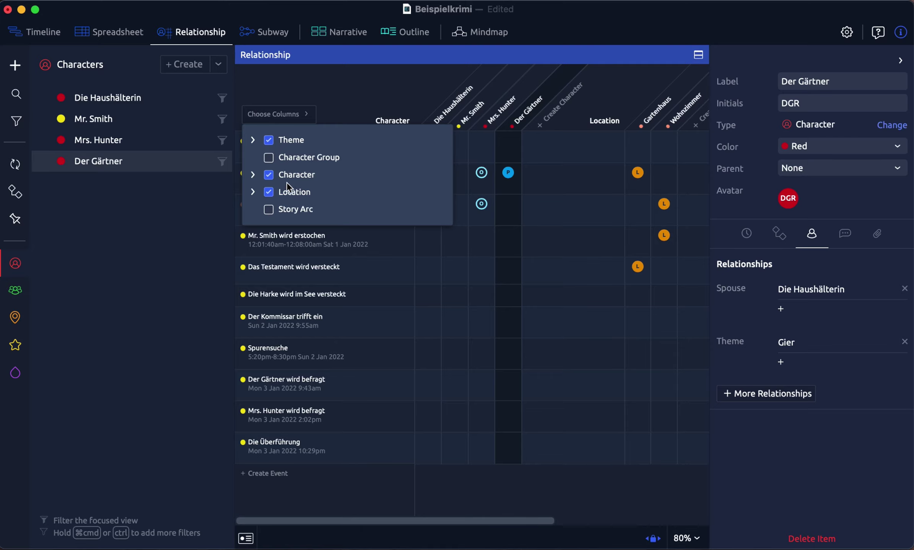
left_click(269, 176)
left_click(269, 192)
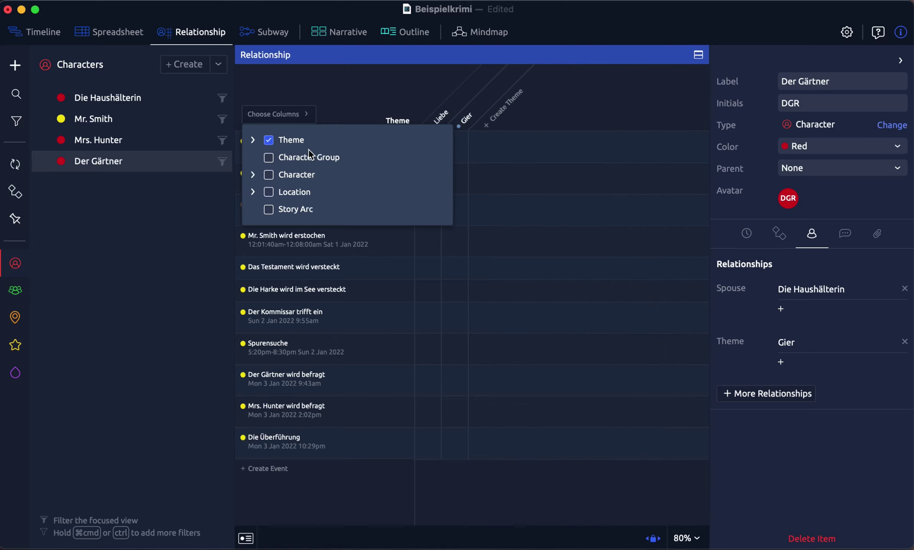
left_click(267, 80)
left_click(16, 263)
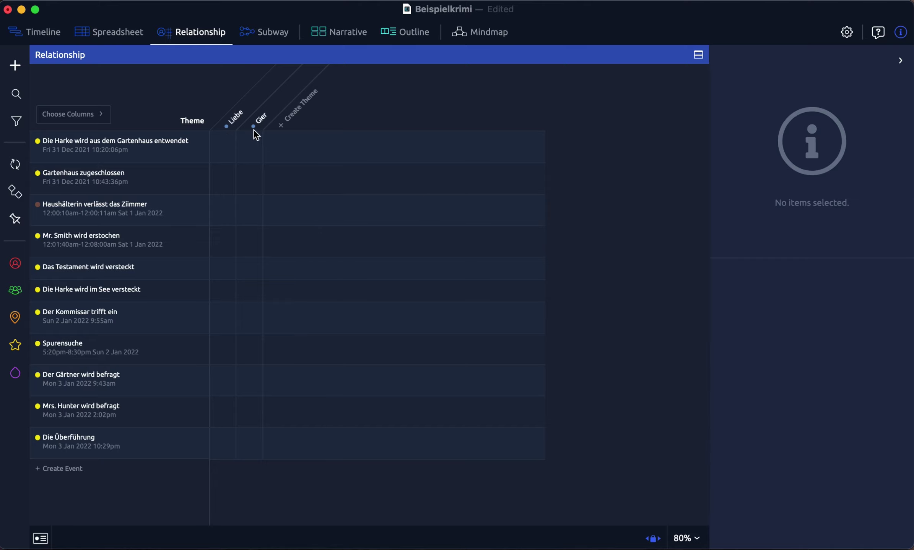
Assign both themes, Liebe and Gier, to the stabbing event as Theme relationships.
scroll(178, 296, "down", 2)
left_click(221, 244)
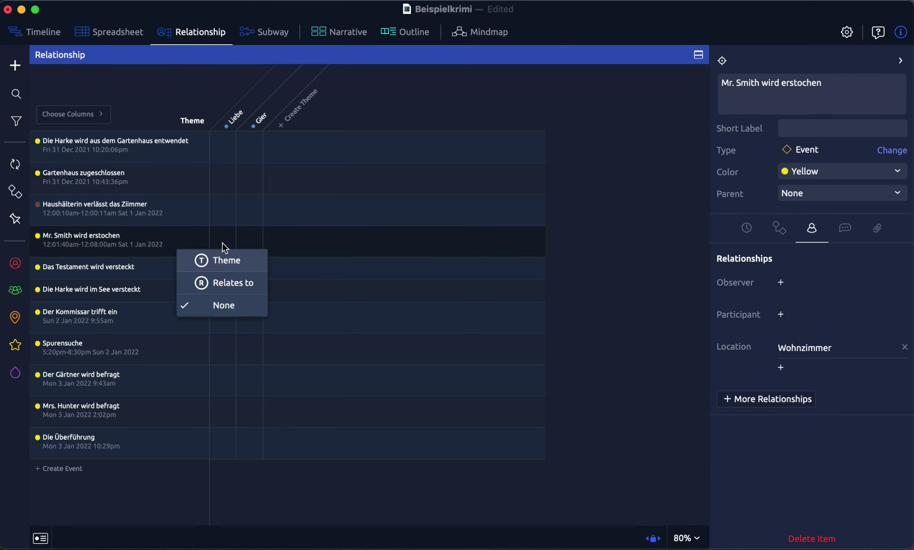
left_click(225, 262)
left_click(255, 243)
left_click(273, 262)
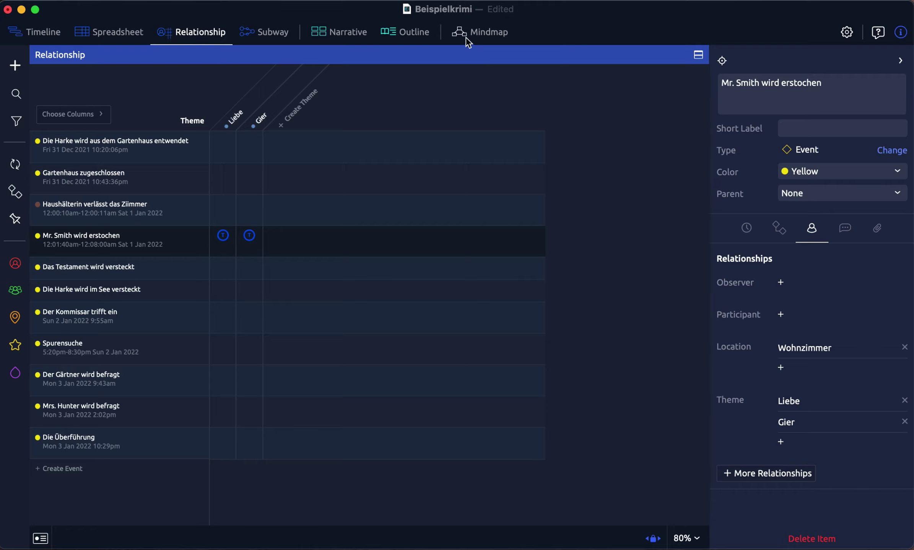
Return to Mindmap 1 and hide the relationship labels on its connection lines.
mouse_move(467, 33)
left_click(522, 79)
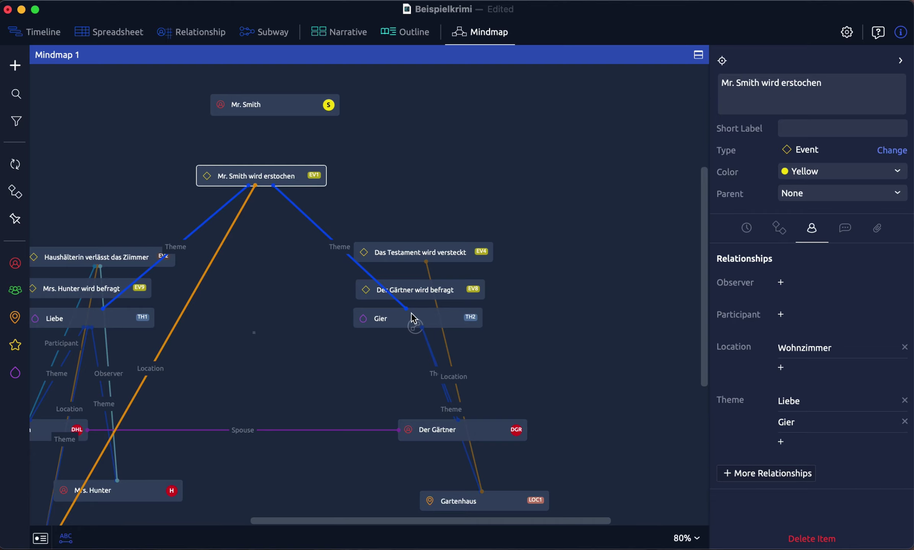
scroll(476, 203, "left", 3)
scroll(464, 206, "left", 3)
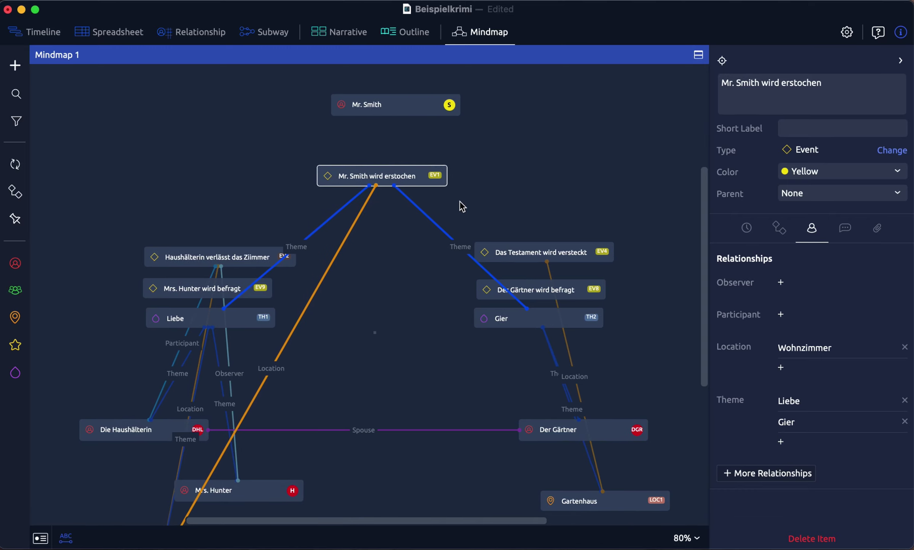
scroll(463, 206, "down", 3)
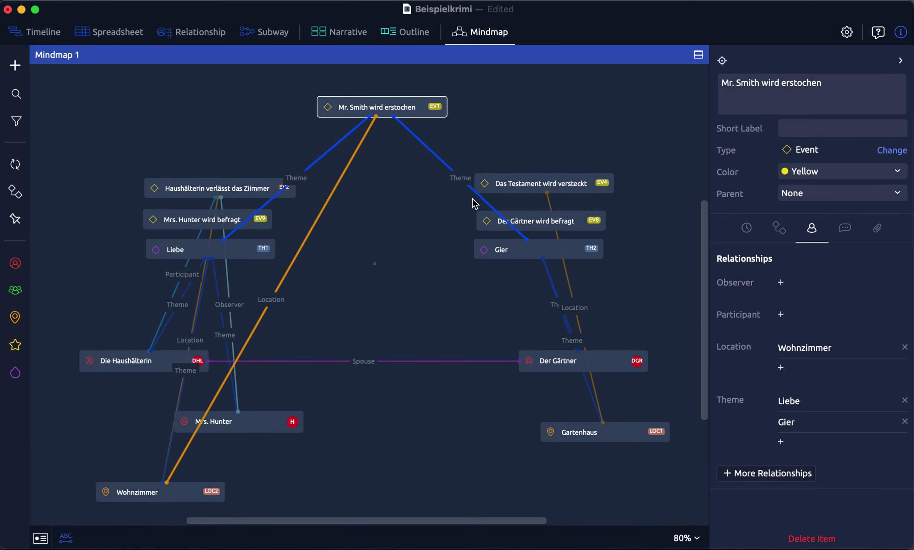
left_click(68, 542)
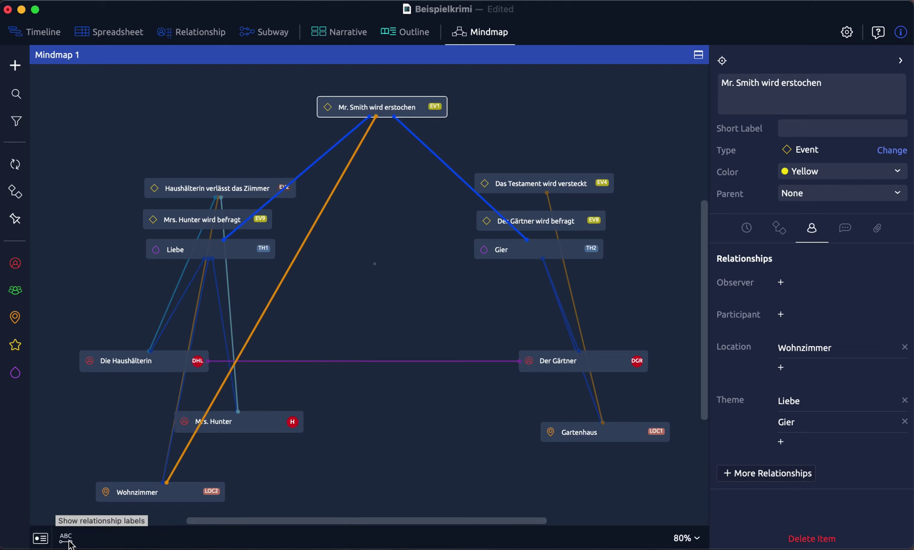
left_click(68, 542)
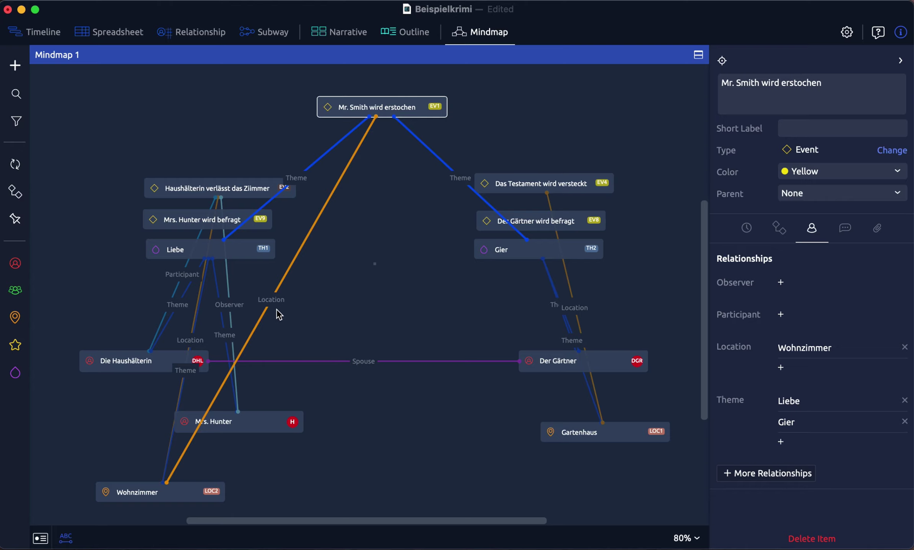
left_click(68, 542)
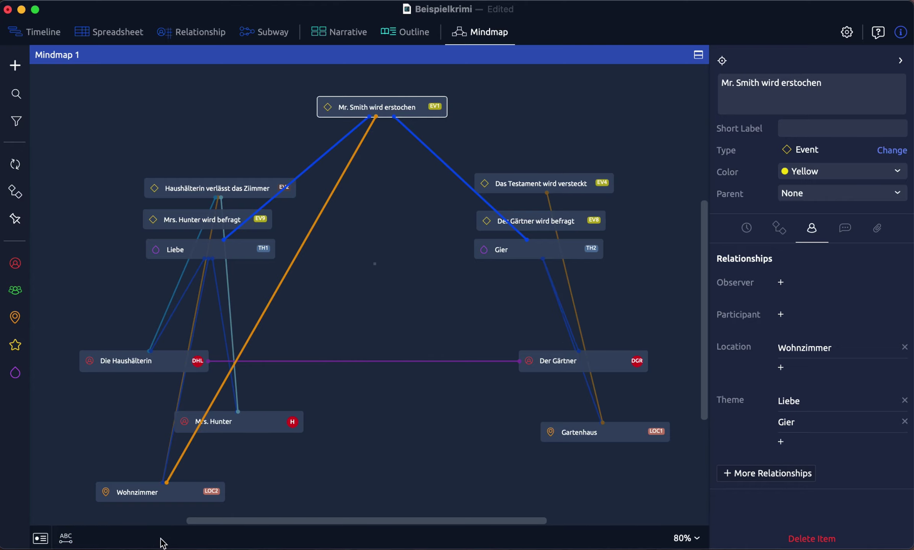
Try showing the Date, Duration and Narrative Position on the mindmap items one at a time, hiding each again.
left_click(41, 539)
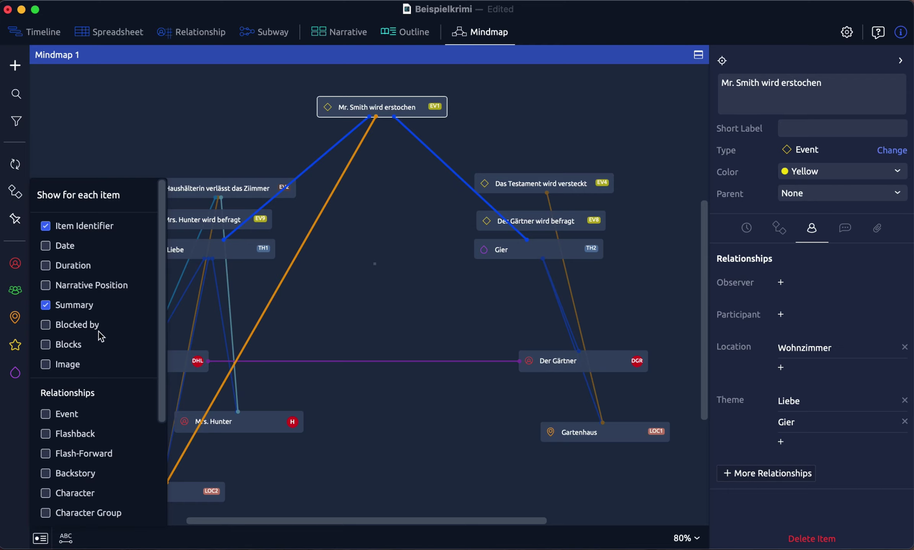
left_click(46, 248)
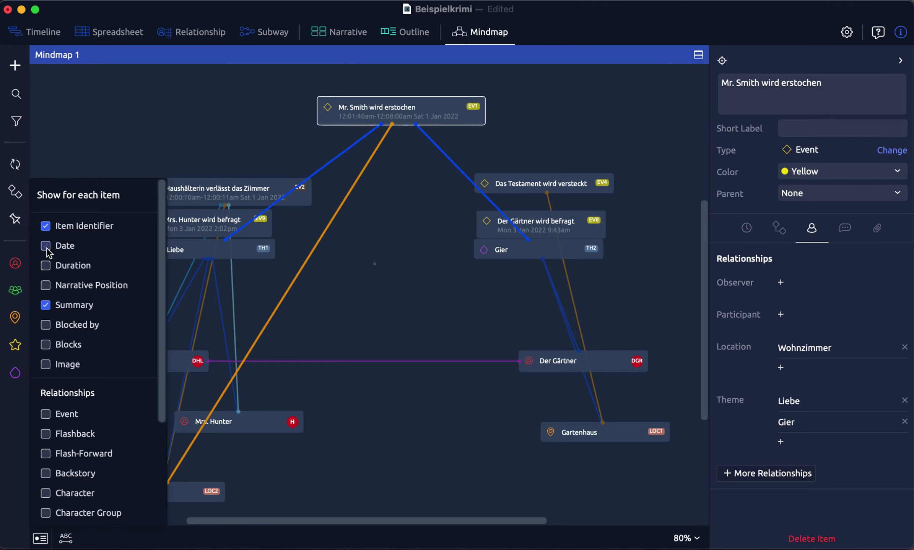
left_click(46, 247)
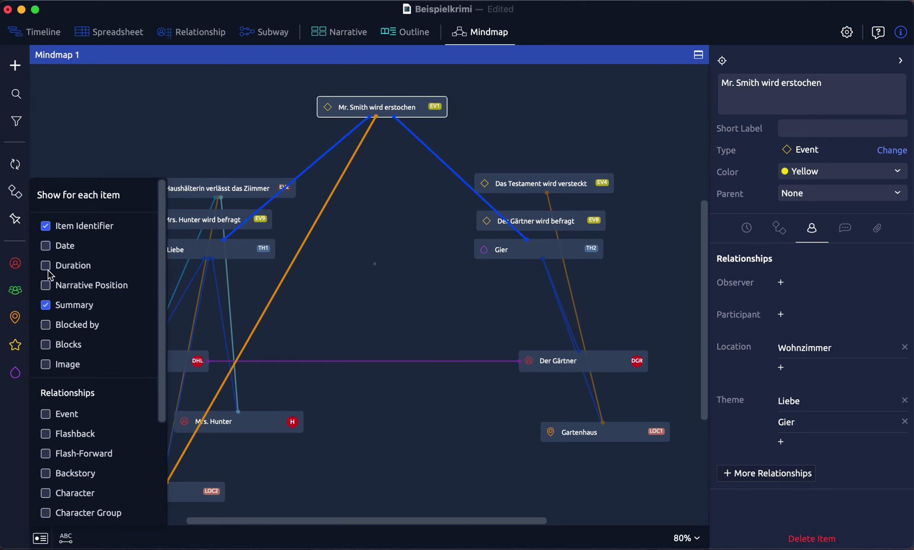
key("Escape")
left_click(40, 538)
left_click(45, 266)
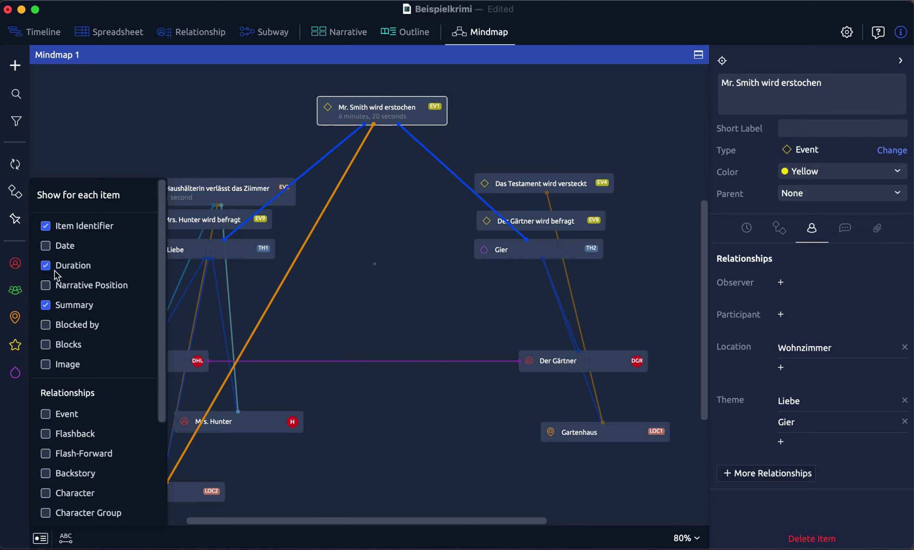
left_click(46, 286)
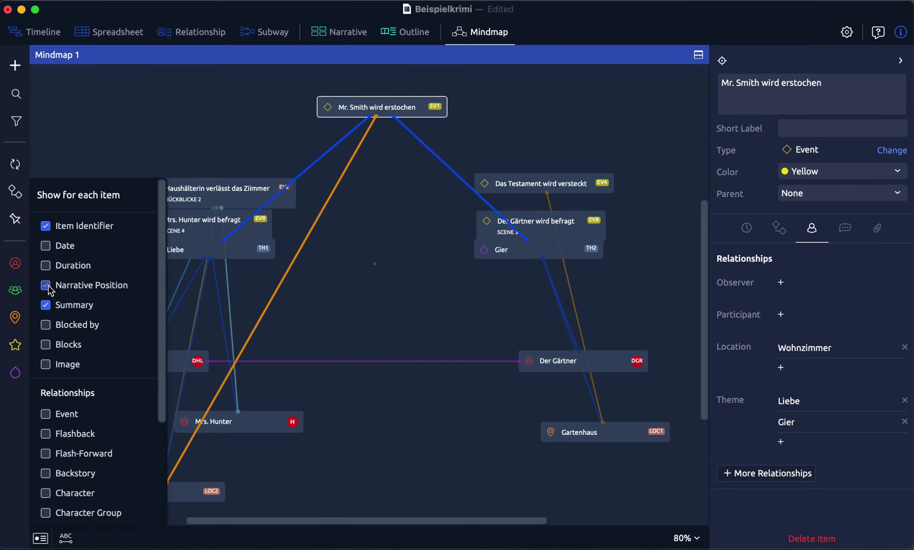
left_click(46, 286)
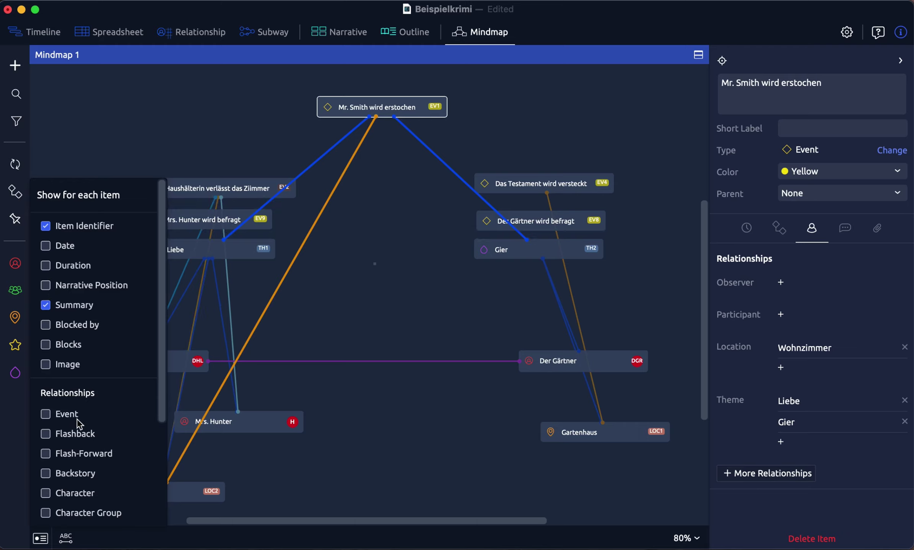
Try displaying the Theme relationships inside the mindmap items and remove them from the items again.
scroll(94, 390, "down", 5)
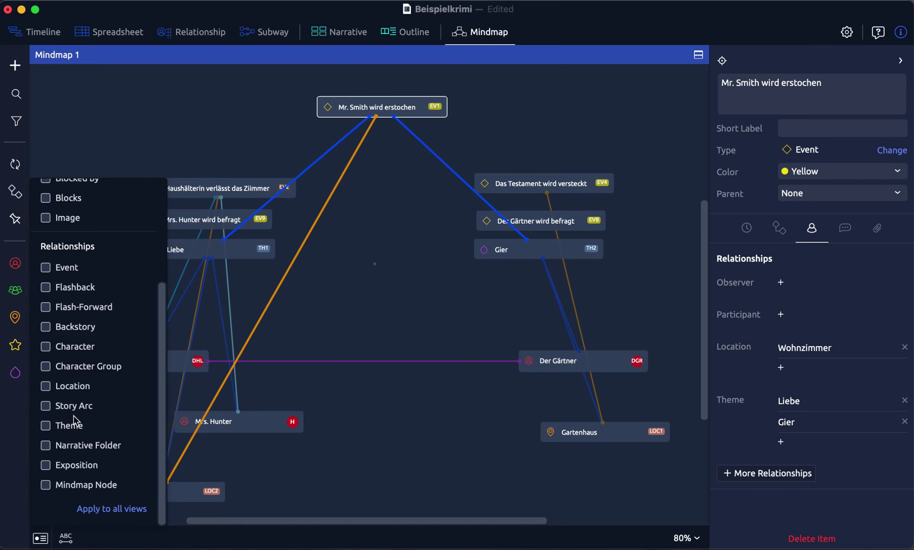
left_click(46, 426)
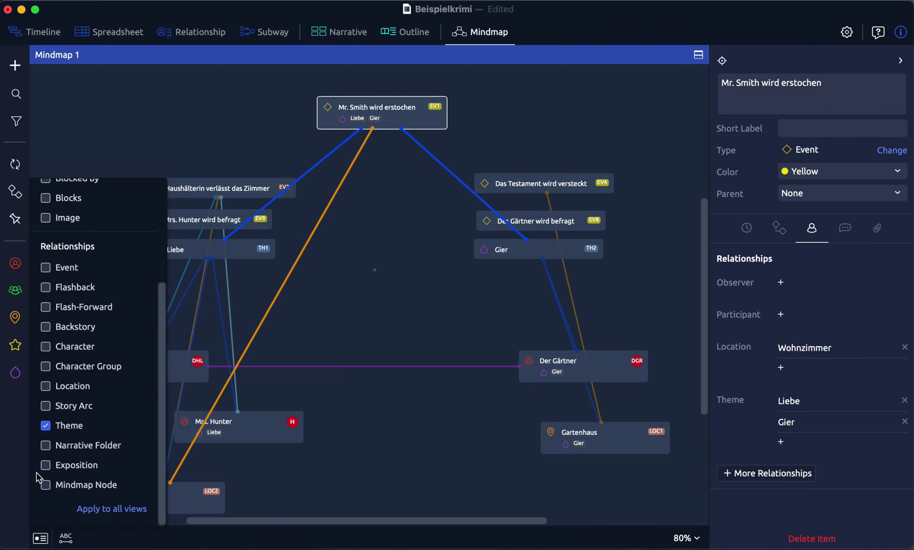
key("Escape")
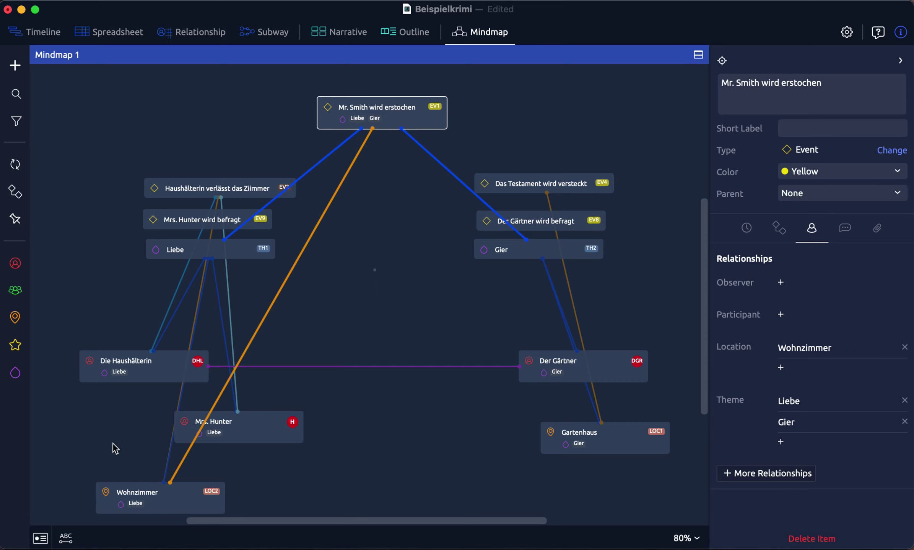
left_click(40, 538)
scroll(105, 440, "down", 5)
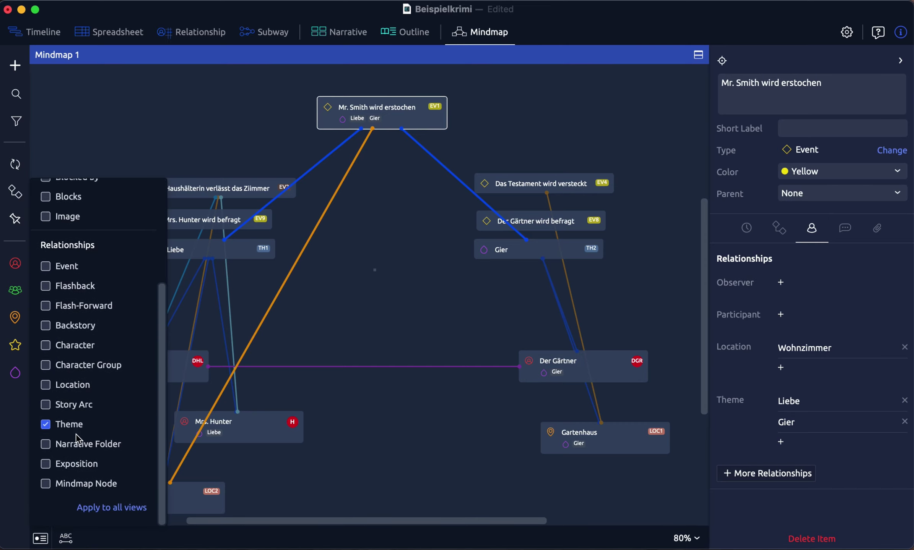
left_click(50, 428)
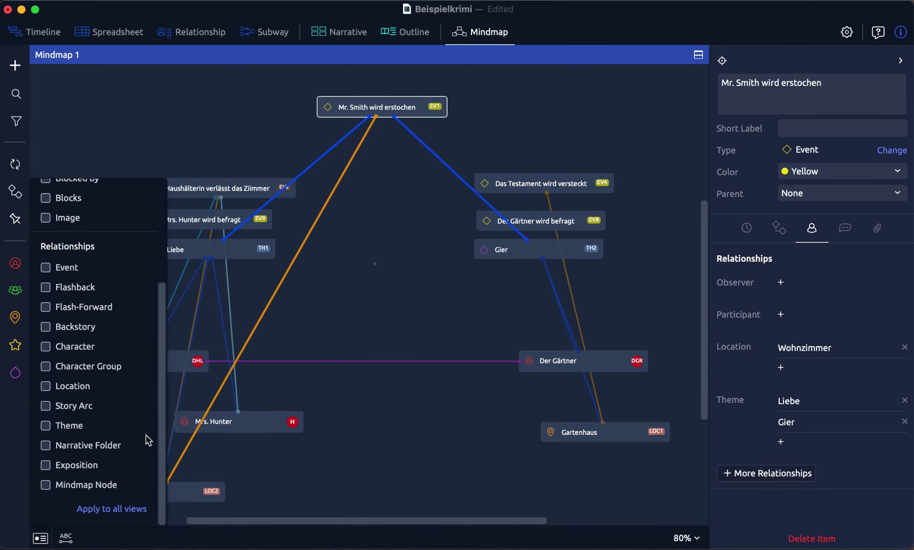
scroll(116, 398, "up", 5)
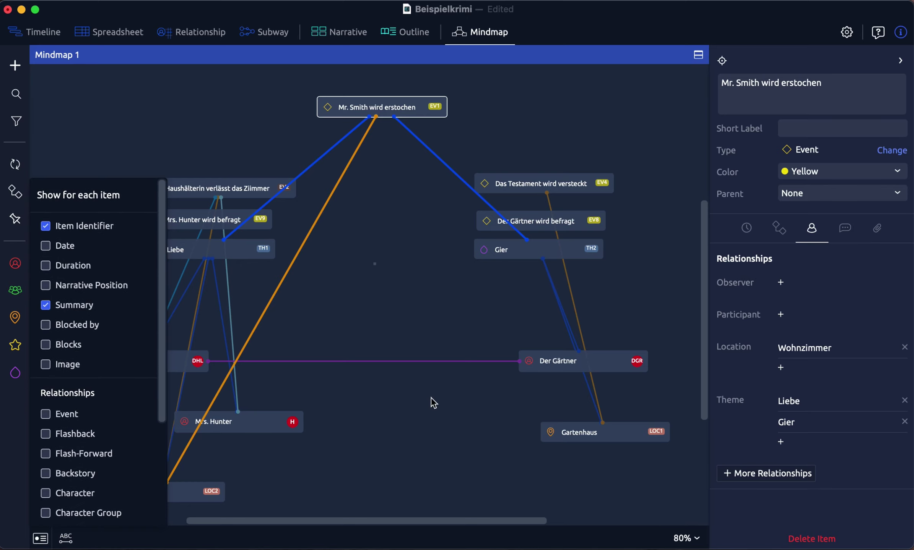
left_click(393, 291)
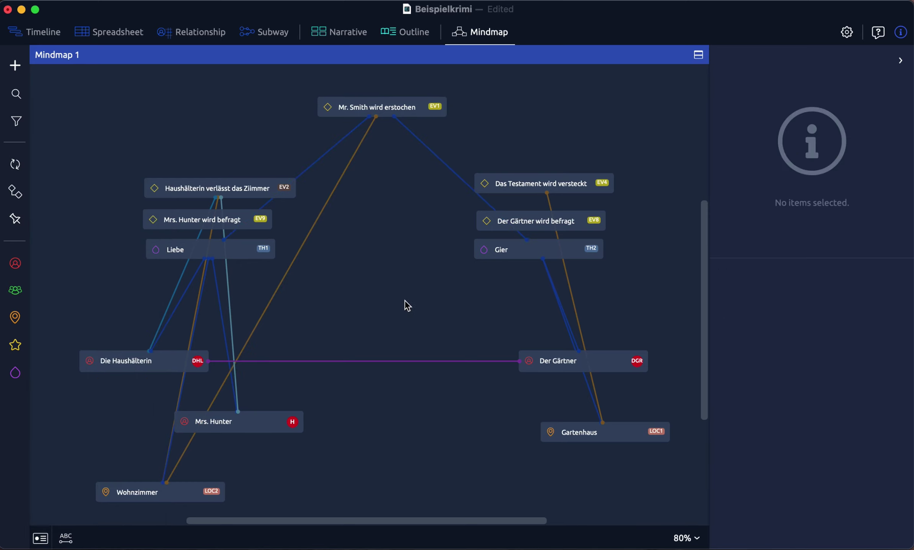
Enter the summary "Es wird auf ihn eingestochen." for the stabbing event at the top of the mindmap.
left_click(402, 113)
left_click(845, 230)
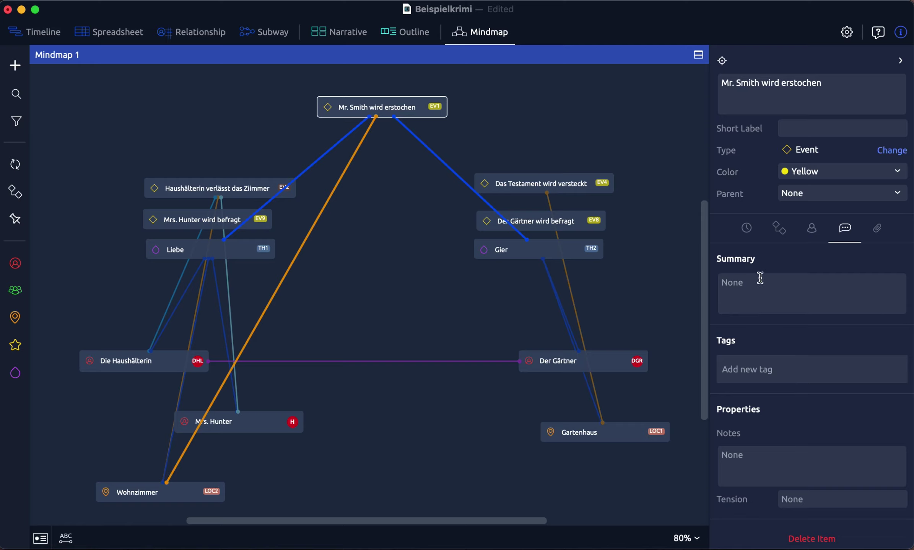
left_click(756, 298)
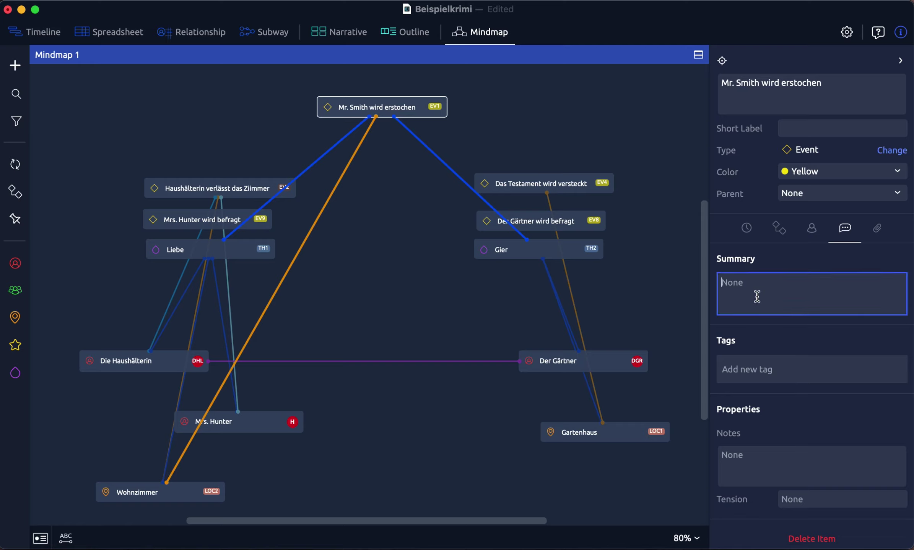
type("Es wird auf ihne")
key("BackSpace")
type("eingestochen.")
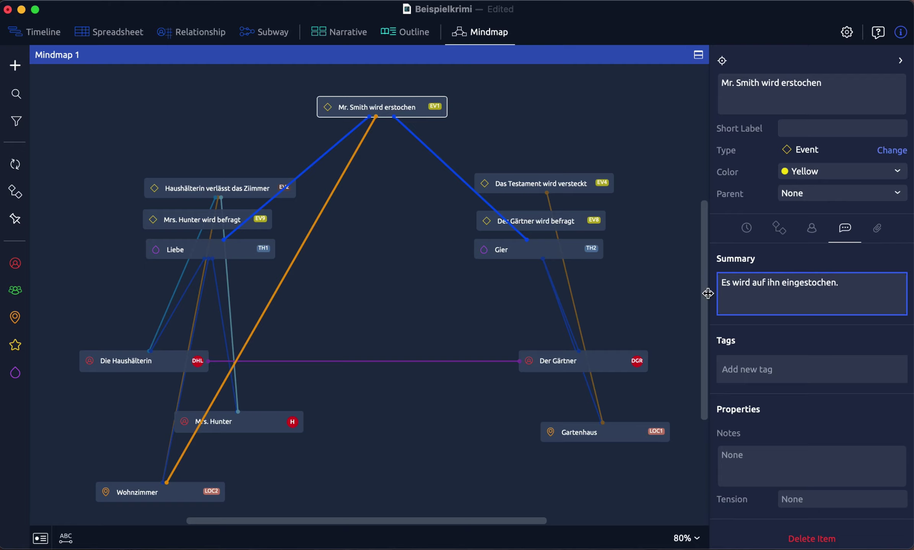
left_click(673, 291)
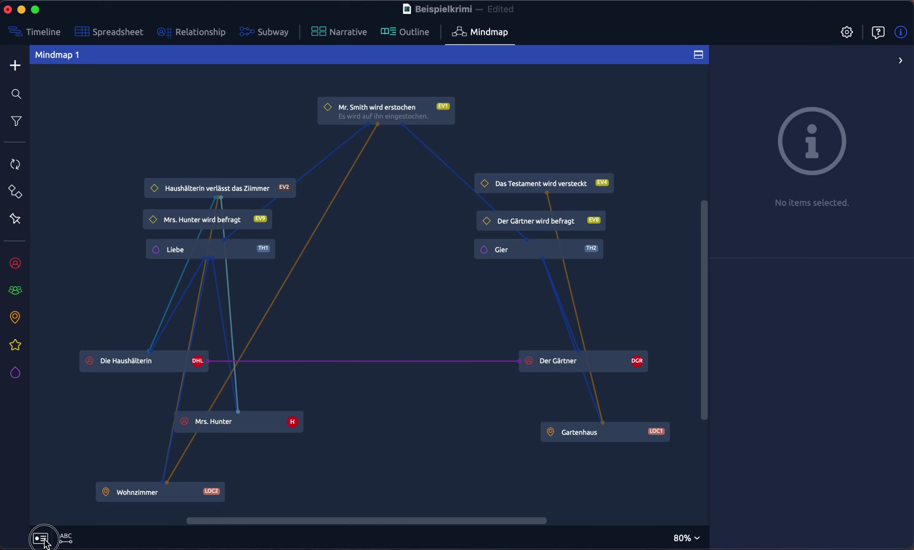
Hide the Summary on the mindmap items, keeping only the Item Identifier displayed.
left_click(66, 539)
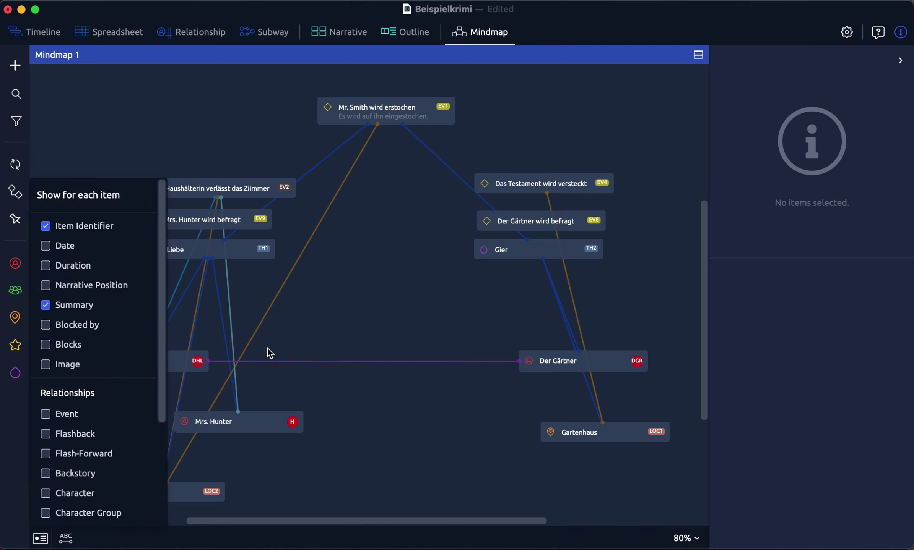
left_click(367, 260)
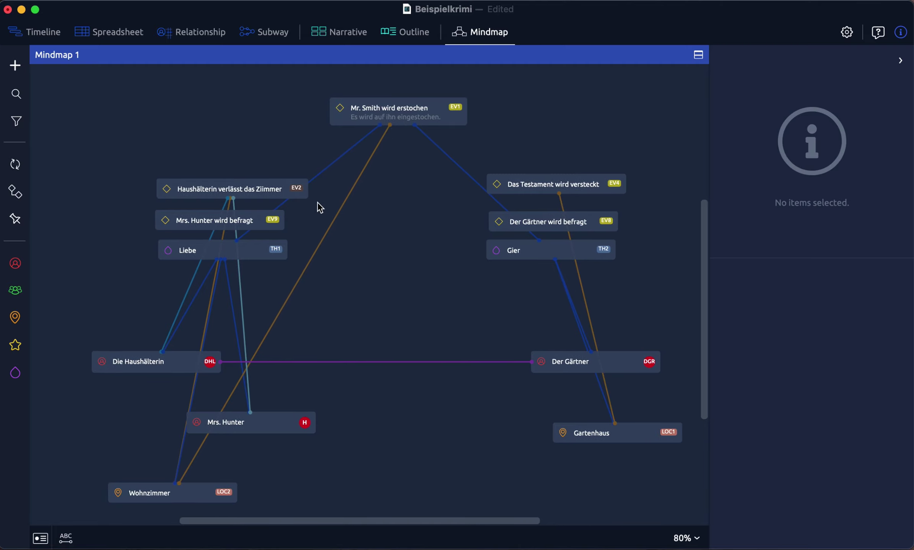
scroll(334, 139, "down", 1)
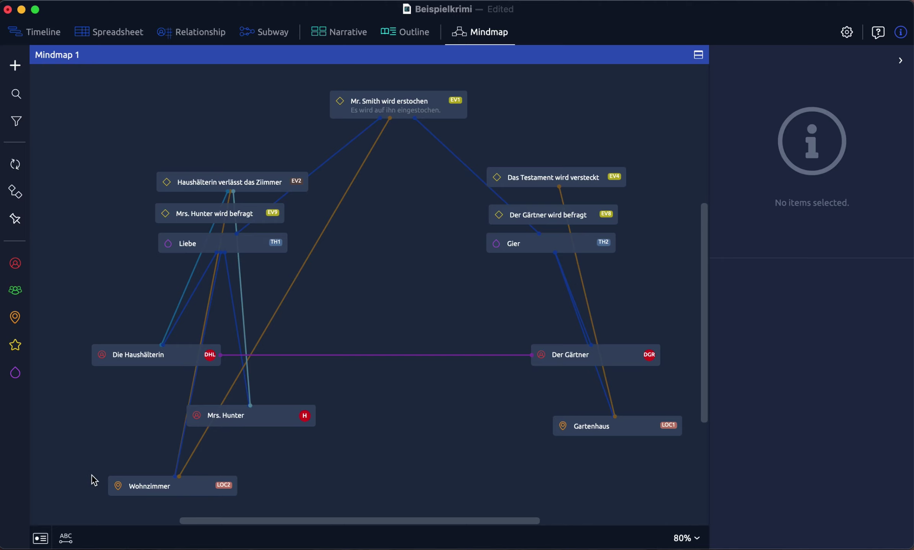
left_click(41, 539)
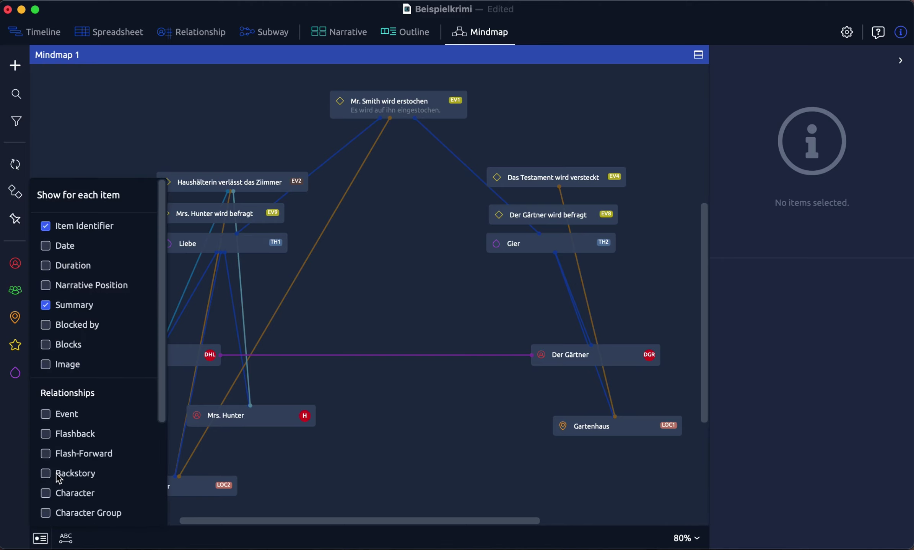
left_click(46, 305)
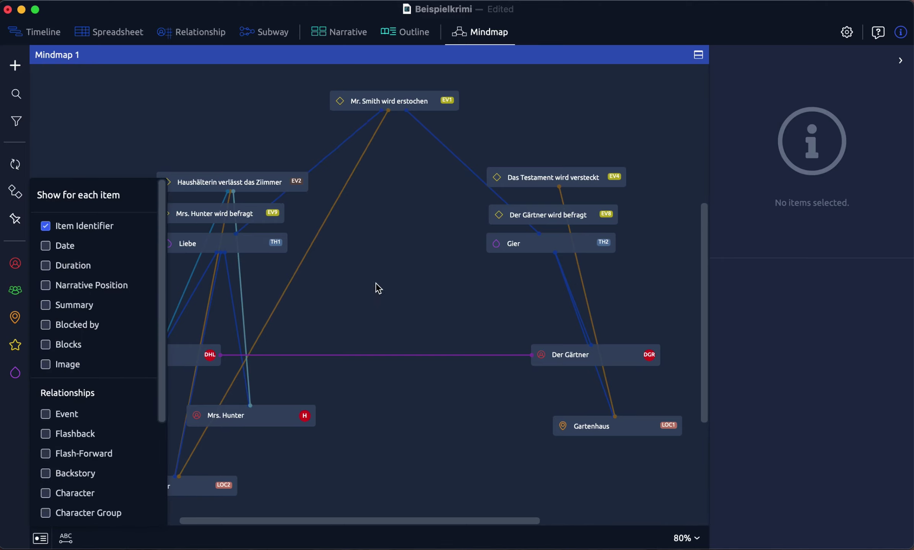
left_click(420, 286)
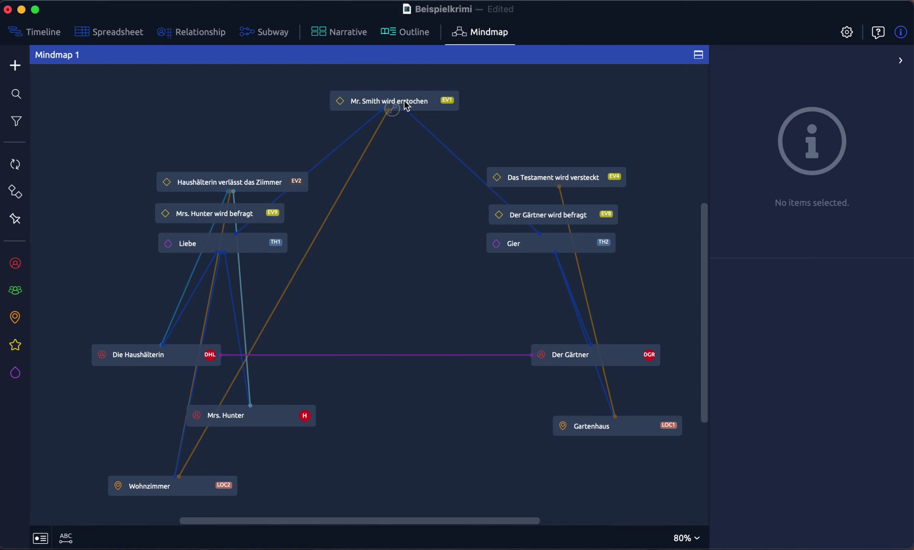
Check the stabbing event's summary in its details and create a new, empty mindmap.
left_click(422, 105)
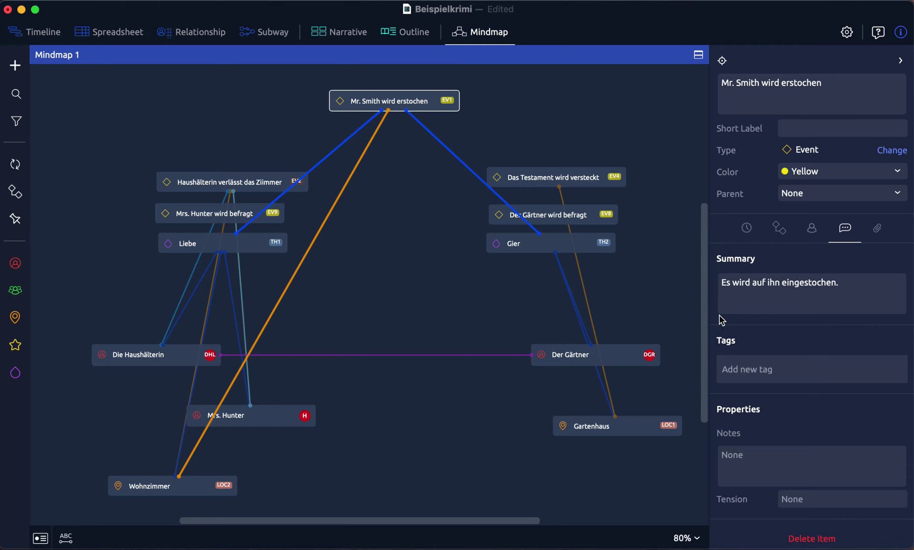
scroll(378, 248, "down", 3)
scroll(378, 247, "up", 3)
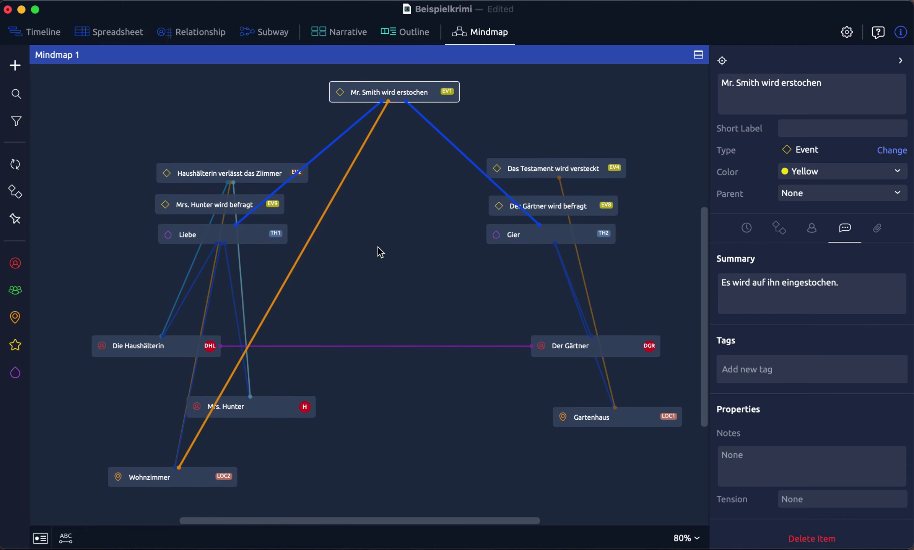
left_click(483, 33)
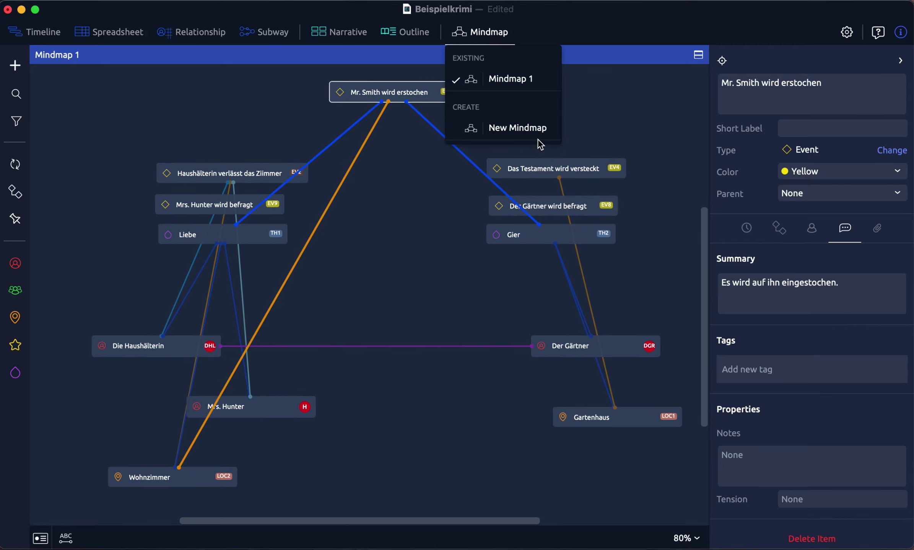
left_click(526, 132)
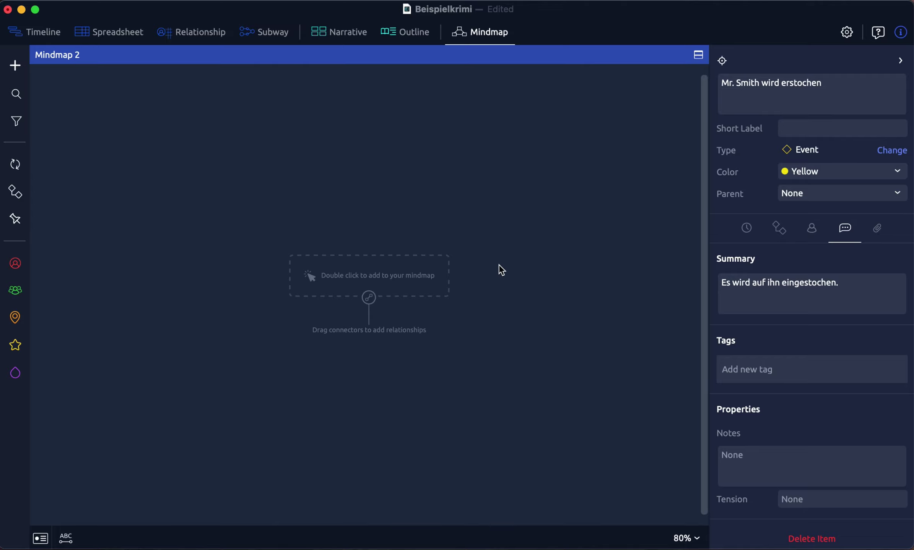